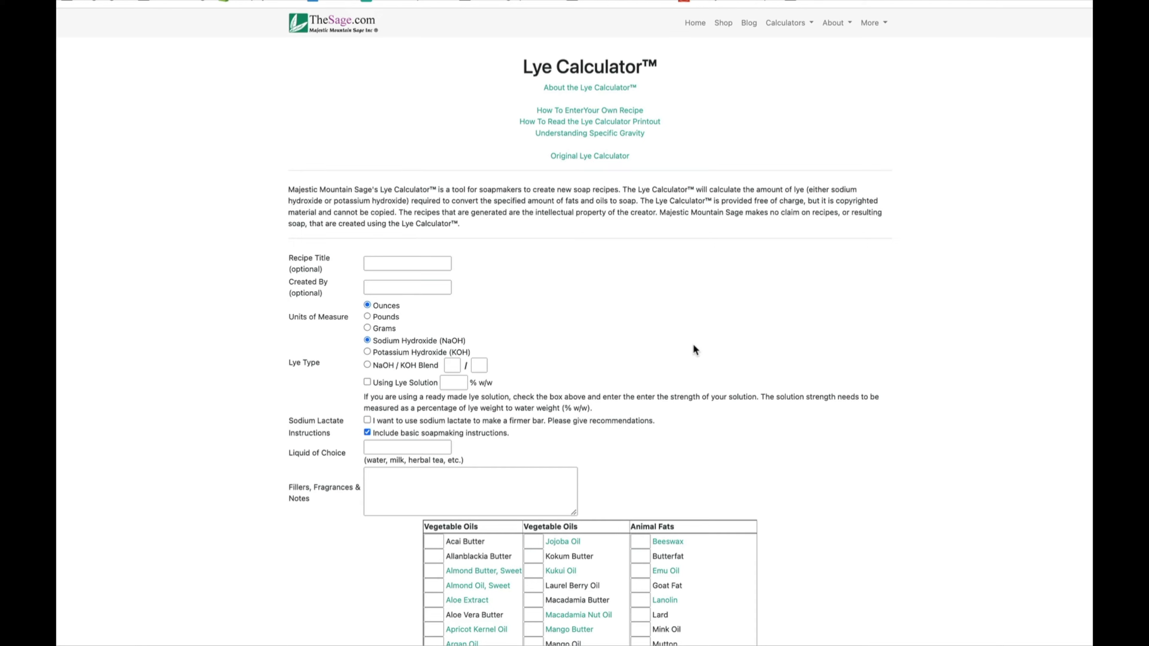
# Title the recipe 'Shower Bar Recipe', correcting the misspelled 'Recippe'.
pyautogui.click(389, 264)
pyautogui.write('Shower Ba')
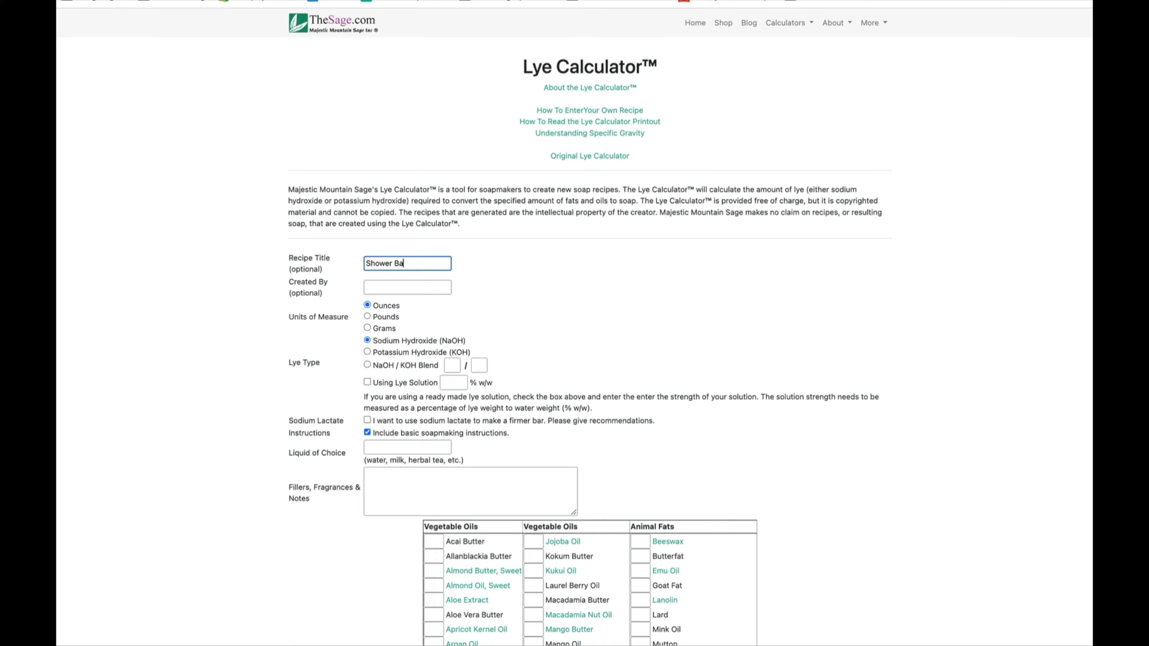
pyautogui.write('r Recippe')
pyautogui.press('BackSpace')
pyautogui.press('BackSpace')
pyautogui.click(619, 330)
# Highlight the potassium hydroxide label text, then clear the highlight.
pyautogui.scroll(-3, 522, 317)
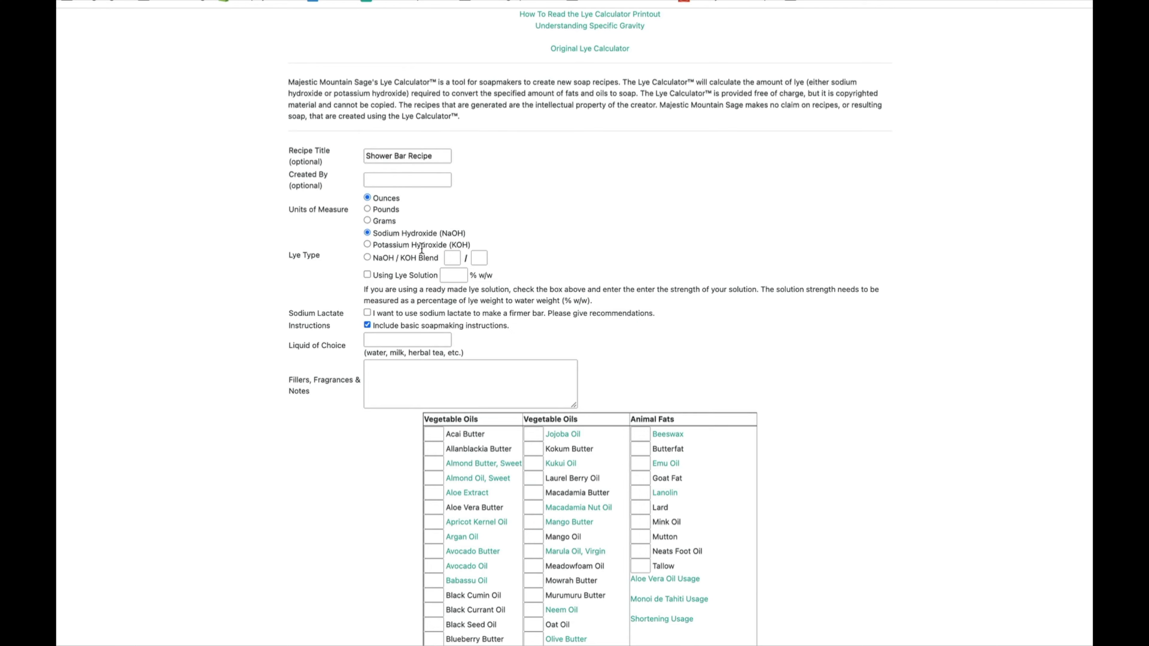
pyautogui.moveTo(471, 247); pyautogui.dragTo(450, 248)
pyautogui.click(199, 297)
pyautogui.click(404, 371)
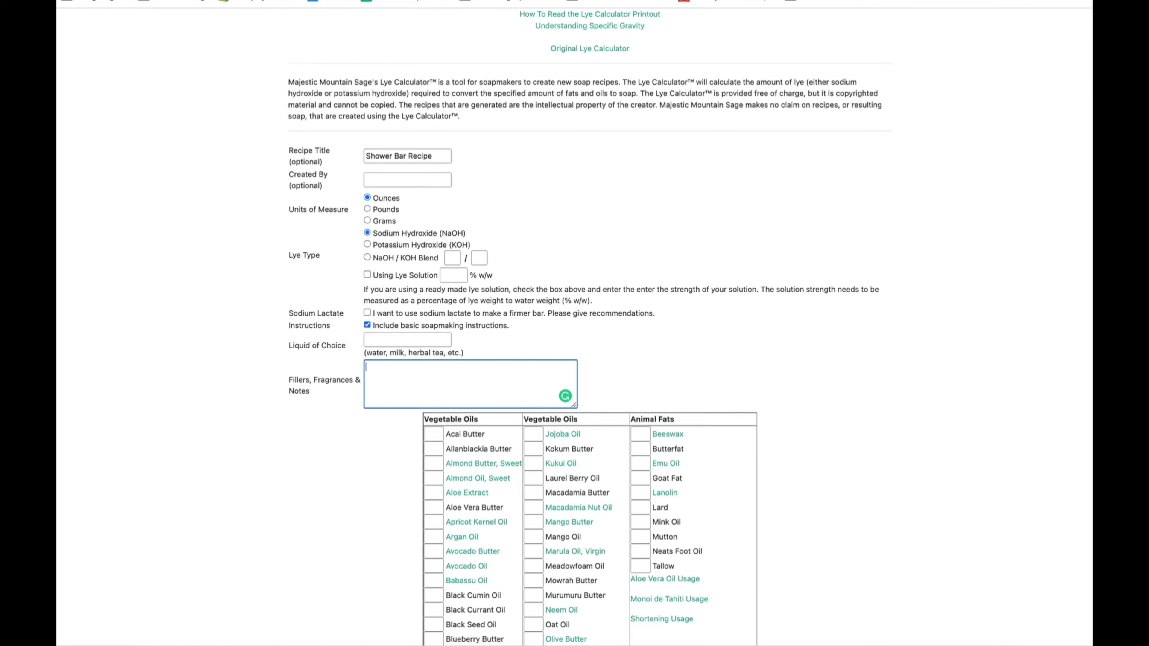
pyautogui.scroll(-5, 932, 375)
pyautogui.scroll(-7, 575, 326)
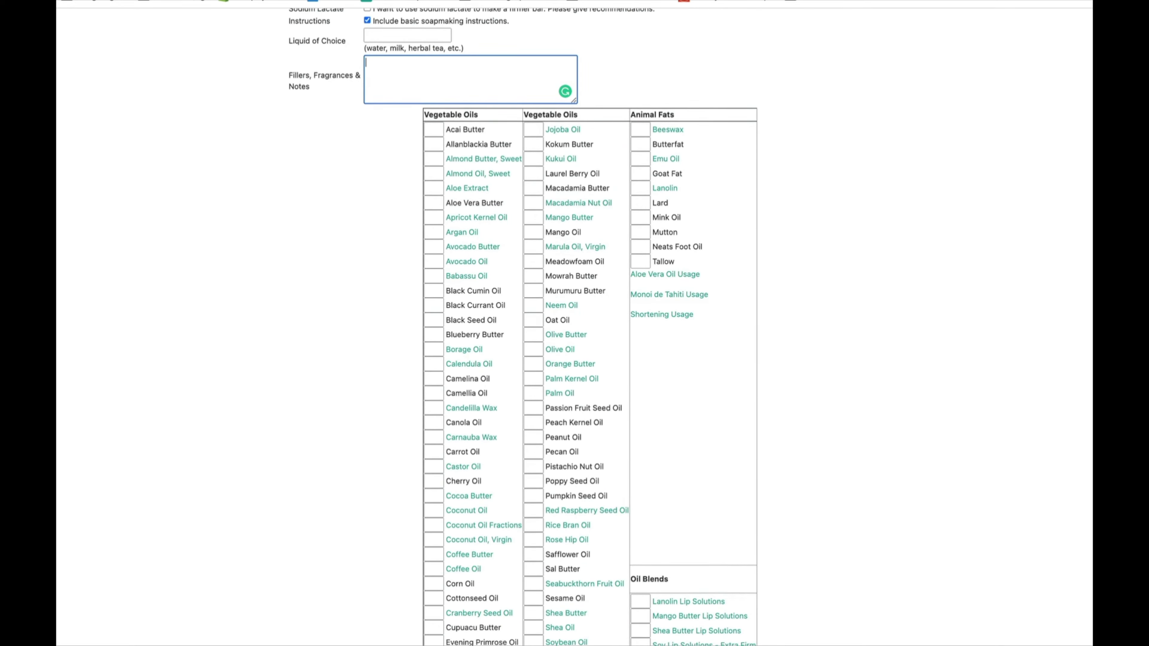
pyautogui.scroll(5, 575, 326)
pyautogui.scroll(-4, 574, 326)
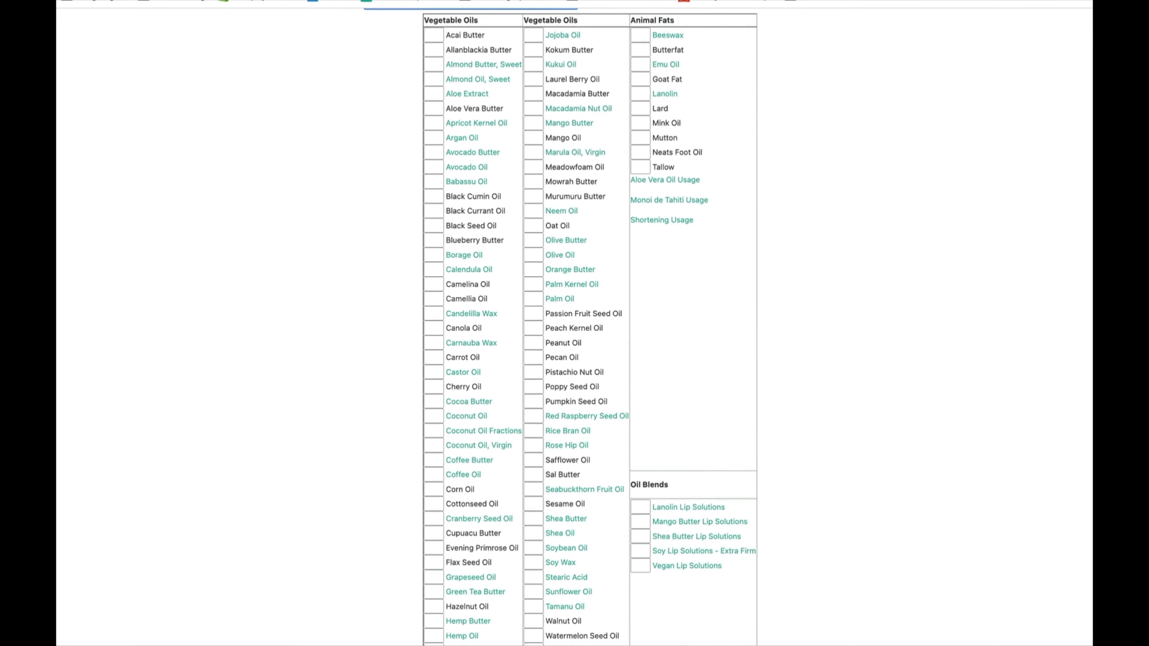
pyautogui.scroll(3, 574, 326)
pyautogui.scroll(3, 574, 326)
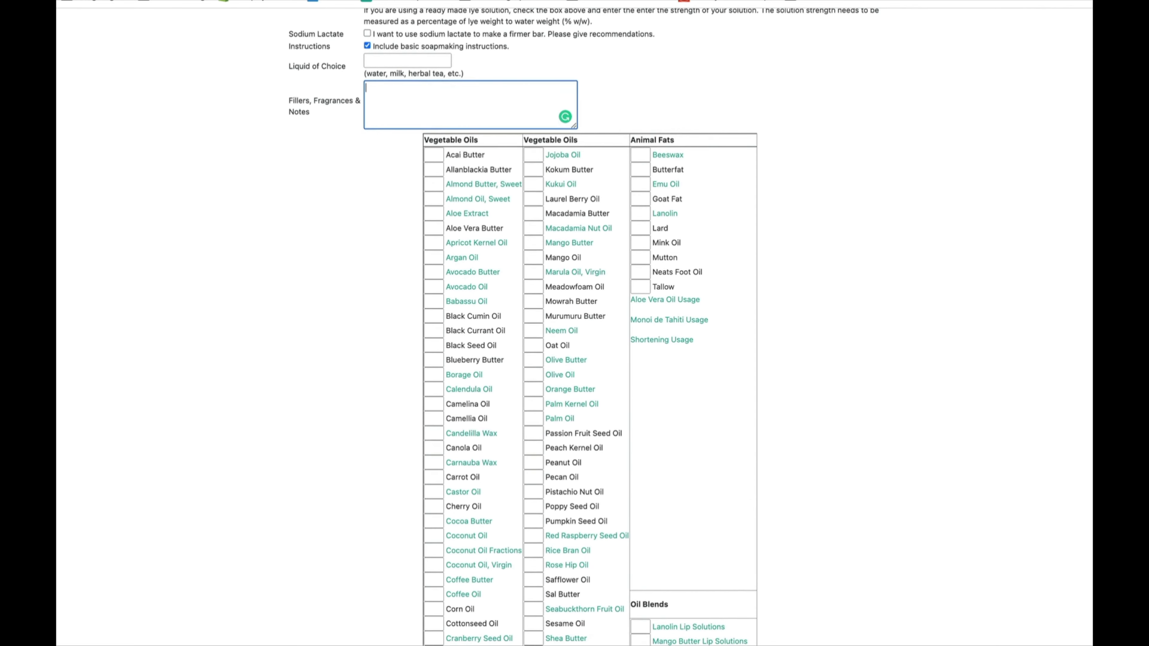
pyautogui.scroll(-3, 574, 326)
pyautogui.scroll(7, 1061, 252)
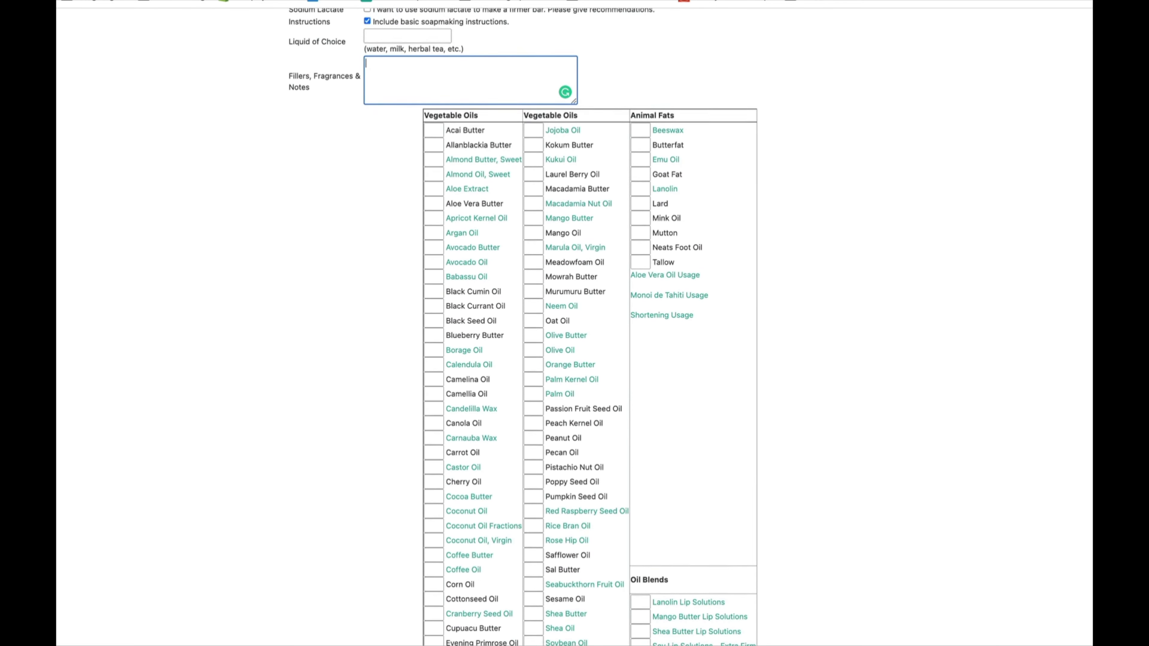
pyautogui.scroll(-5, 1059, 249)
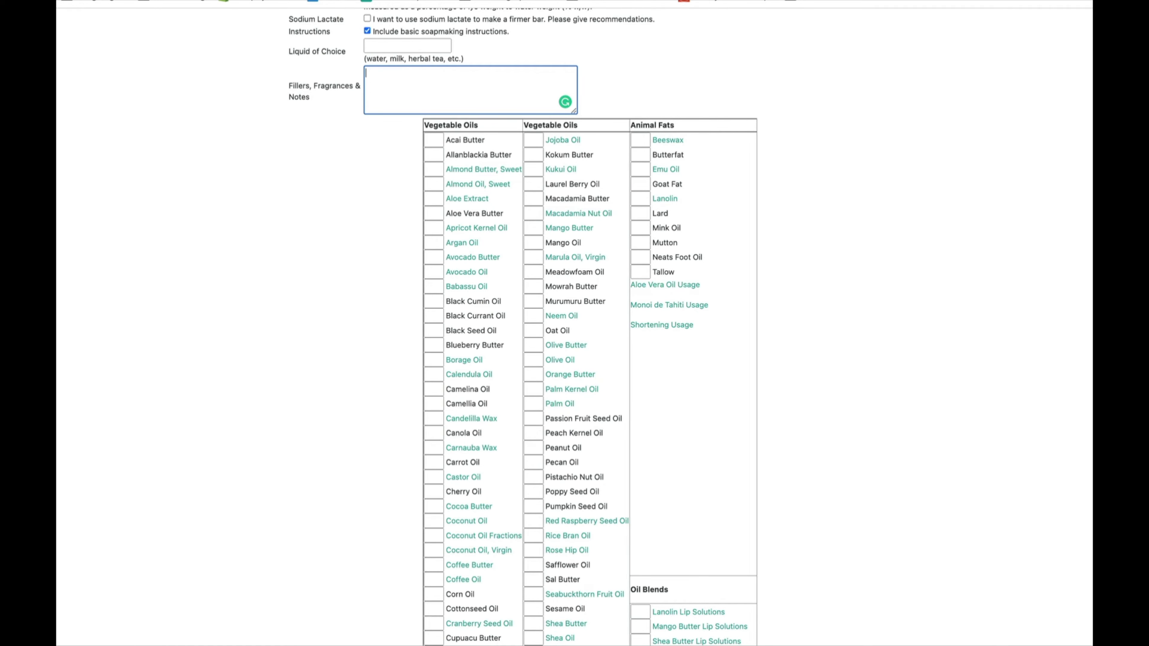
pyautogui.scroll(-1, 575, 323)
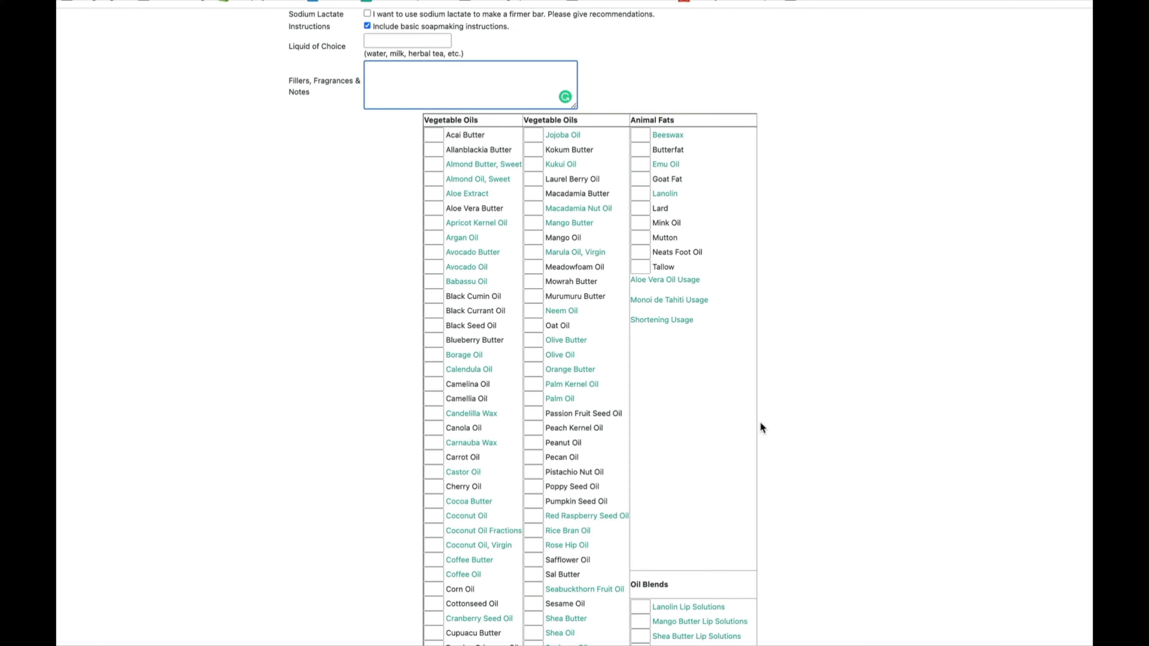
pyautogui.click(534, 399)
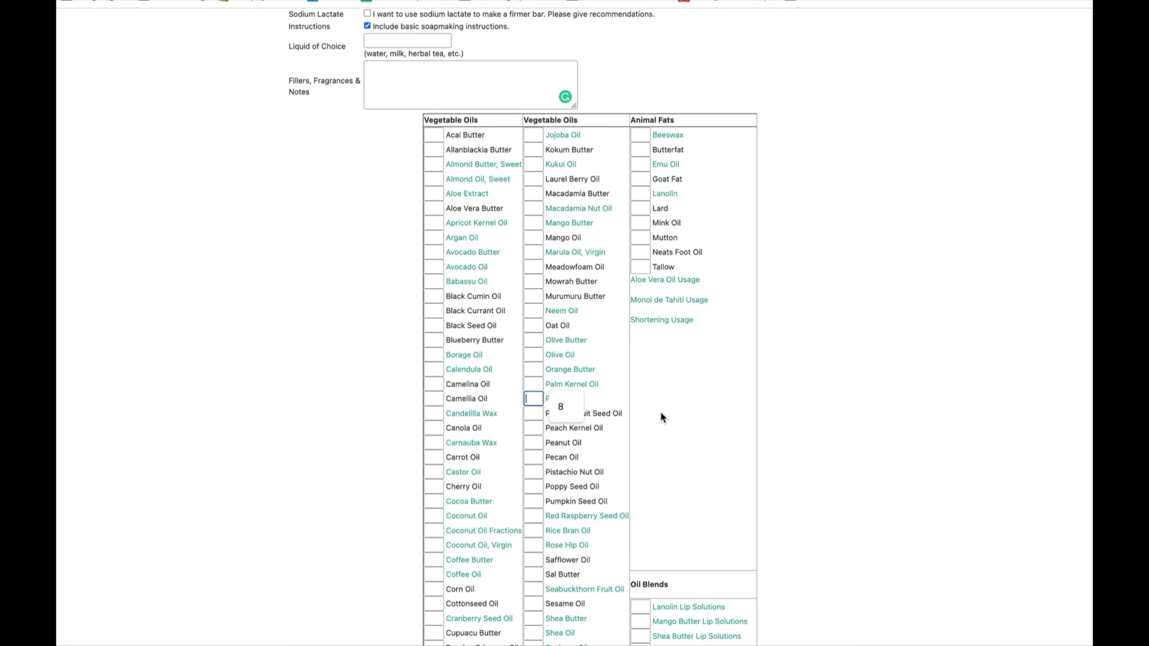
pyautogui.click(672, 412)
pyautogui.scroll(-5, 588, 326)
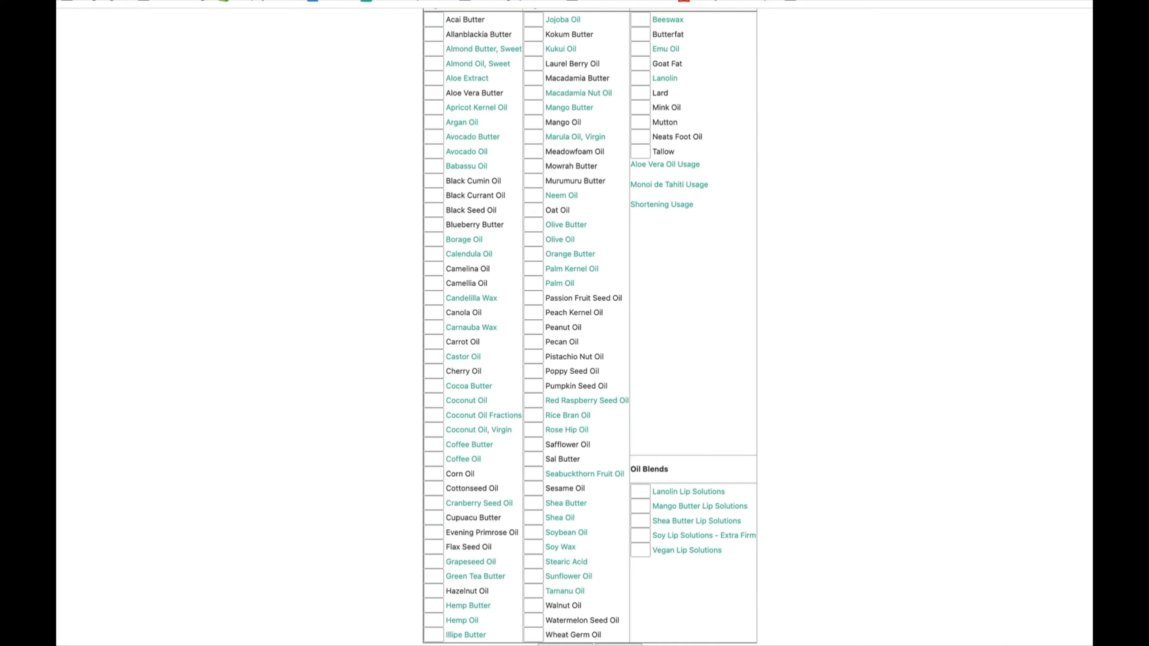
pyautogui.scroll(-2, 588, 326)
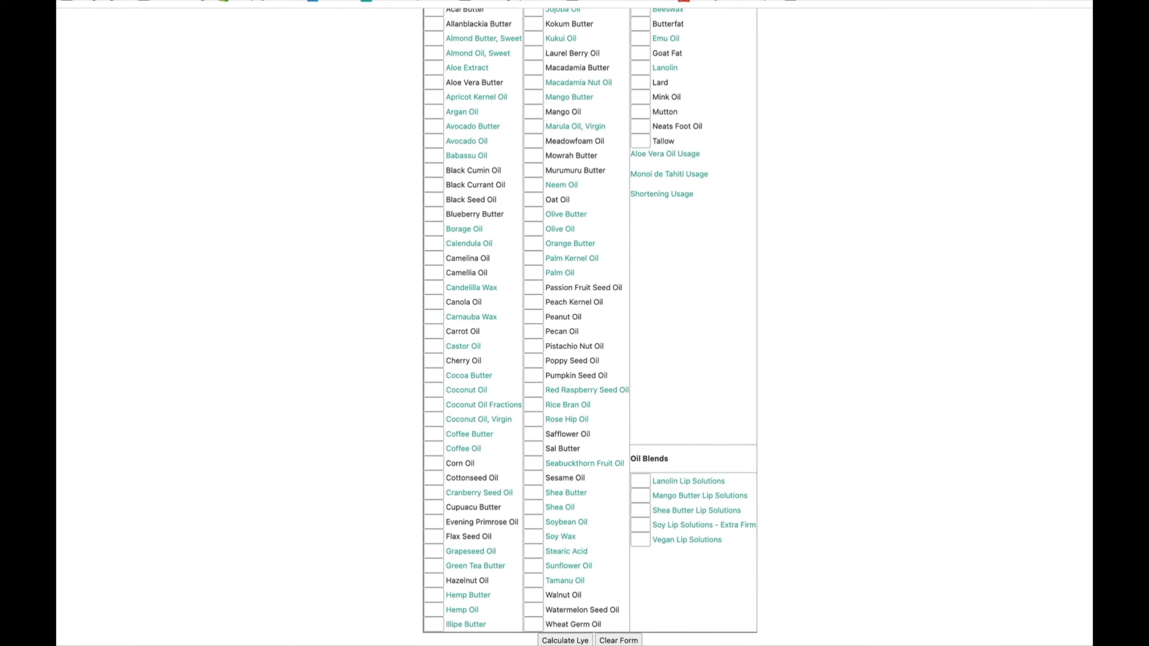
pyautogui.scroll(-3, 588, 326)
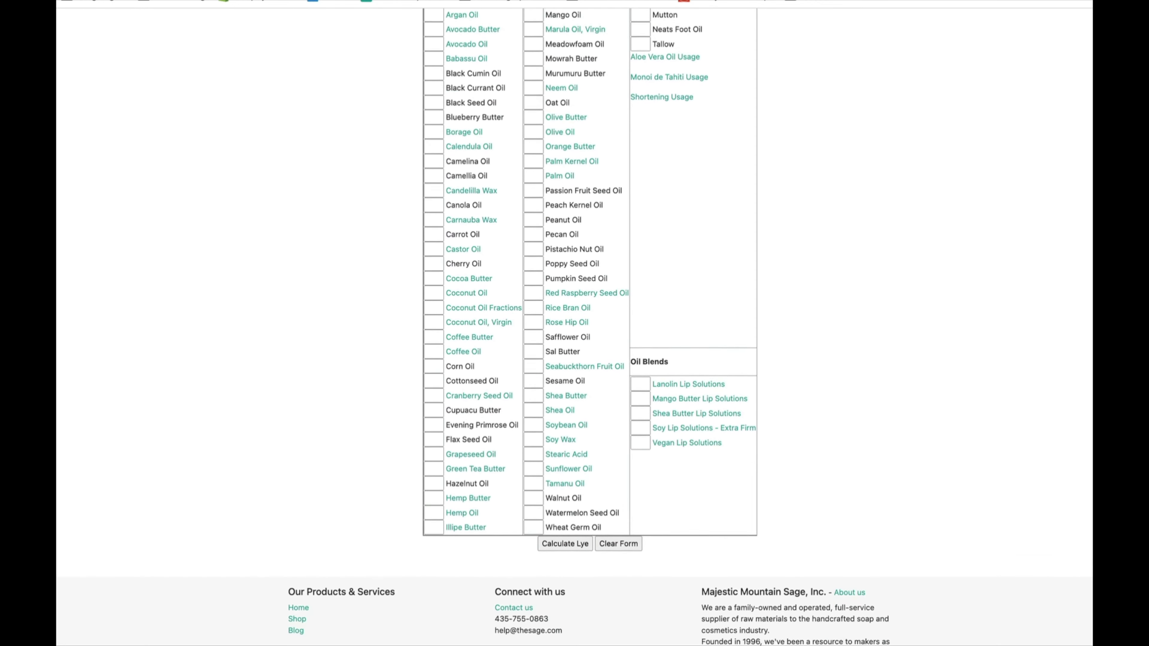
pyautogui.scroll(5, 588, 326)
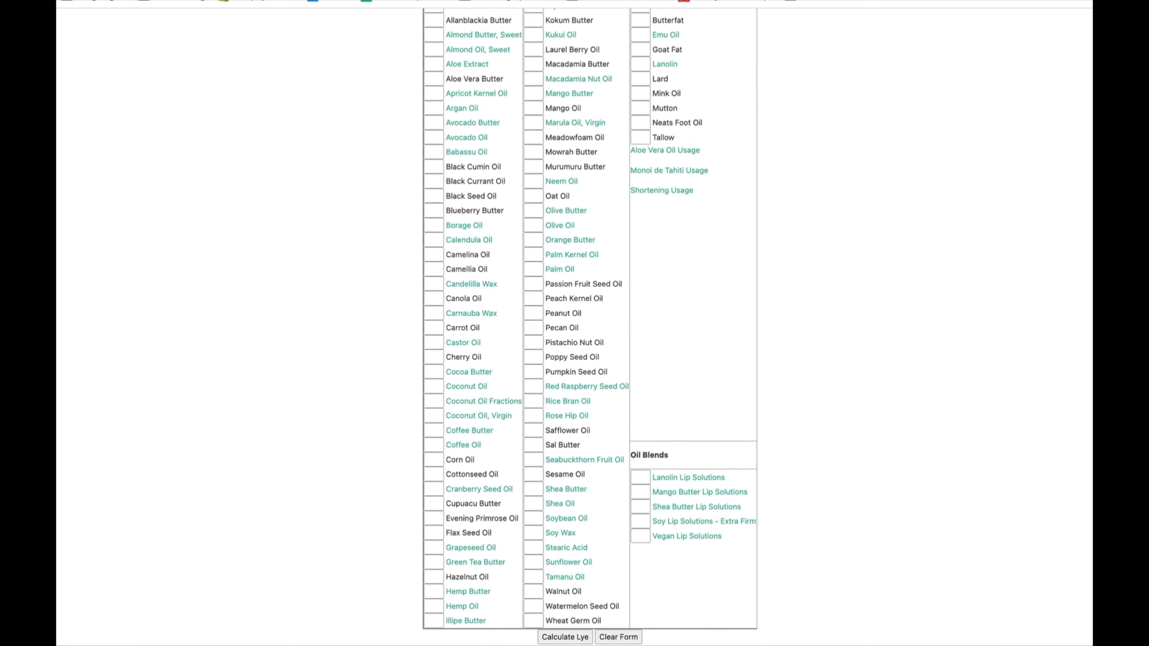
pyautogui.scroll(-3, 588, 326)
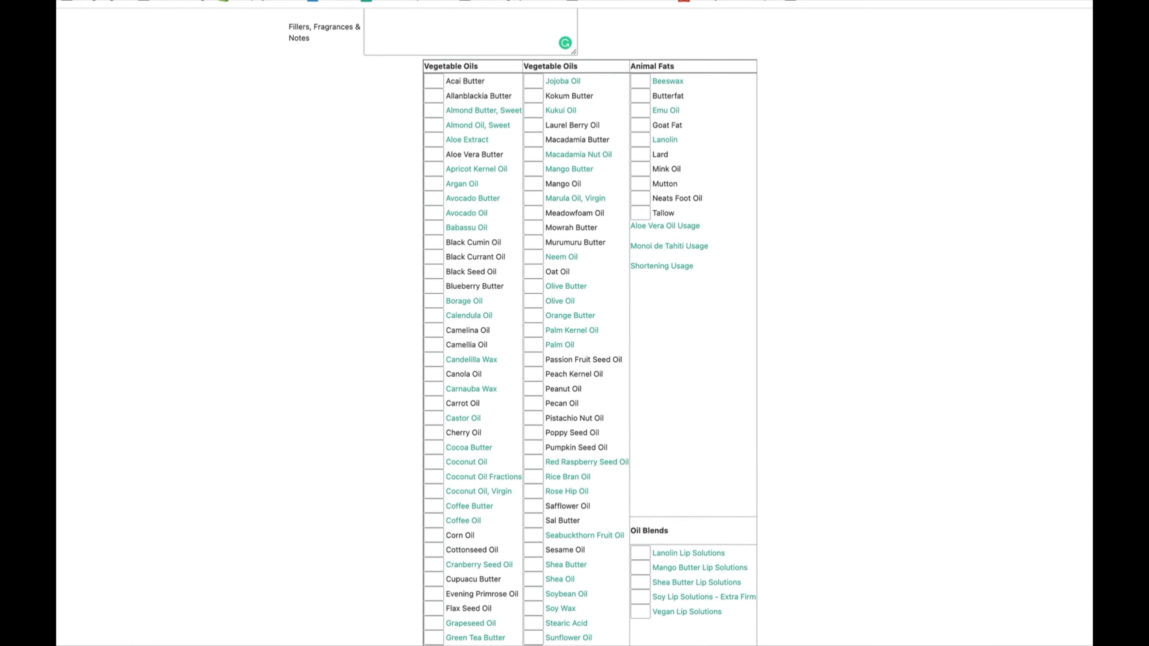
pyautogui.scroll(1, 588, 326)
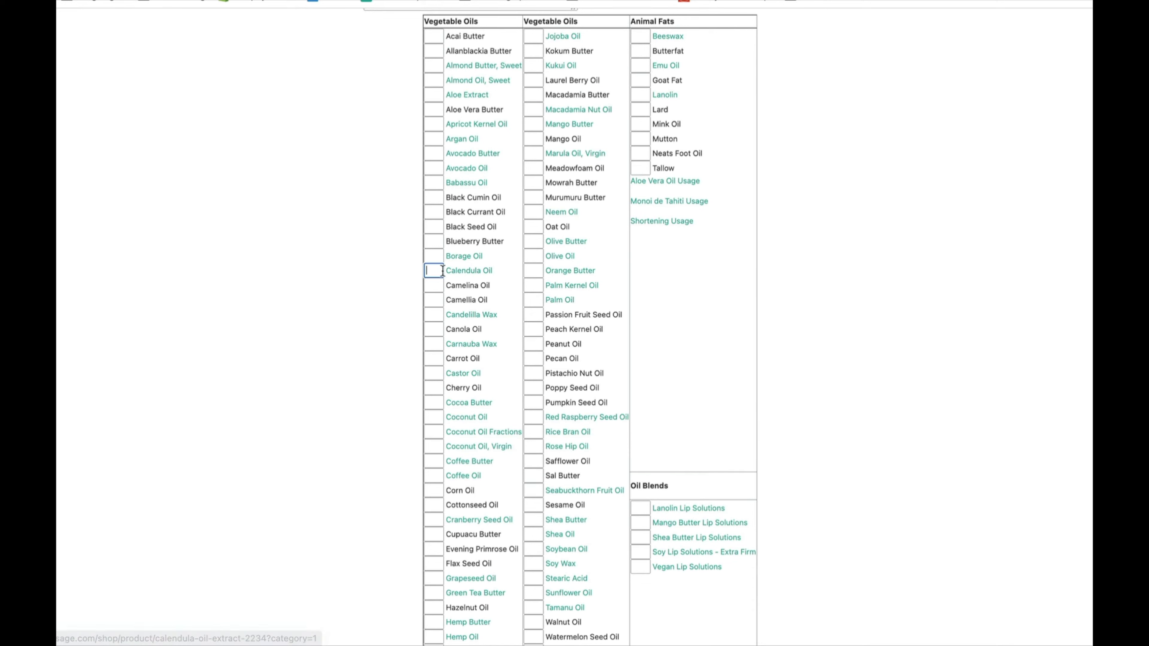
# Erase the 30 from Calendula Oil so it stays blank, then move to the Carrot Oil box.
pyautogui.write('30')
pyautogui.press('BackSpace')
pyautogui.press('BackSpace')
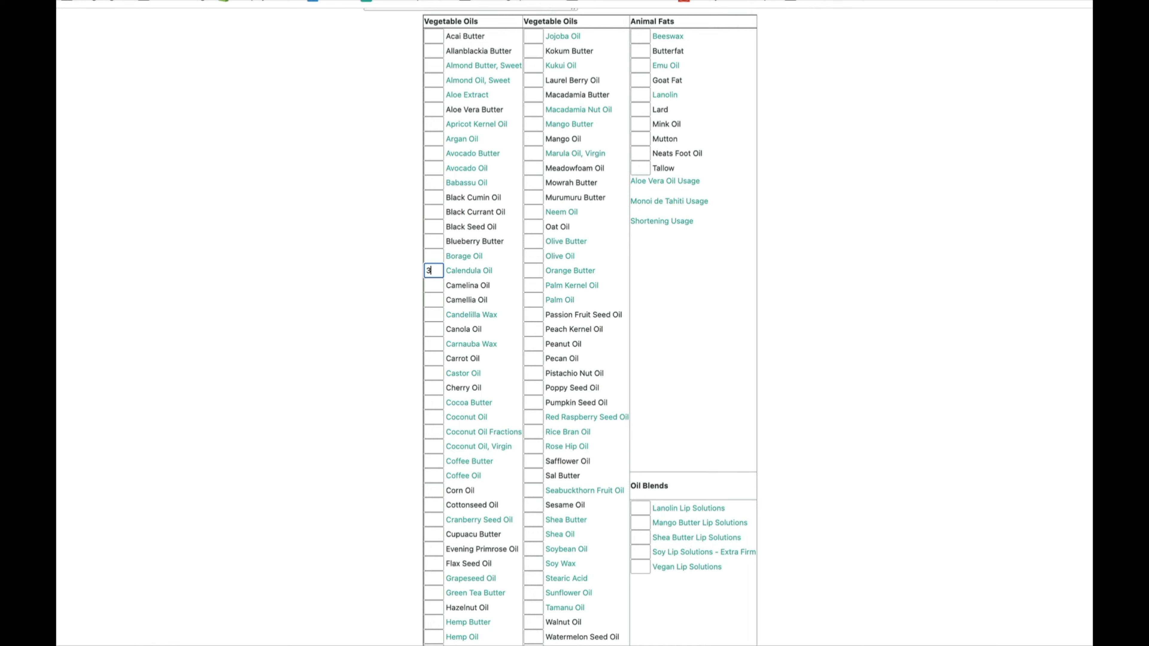
pyautogui.click(433, 358)
pyautogui.scroll(-1, 590, 326)
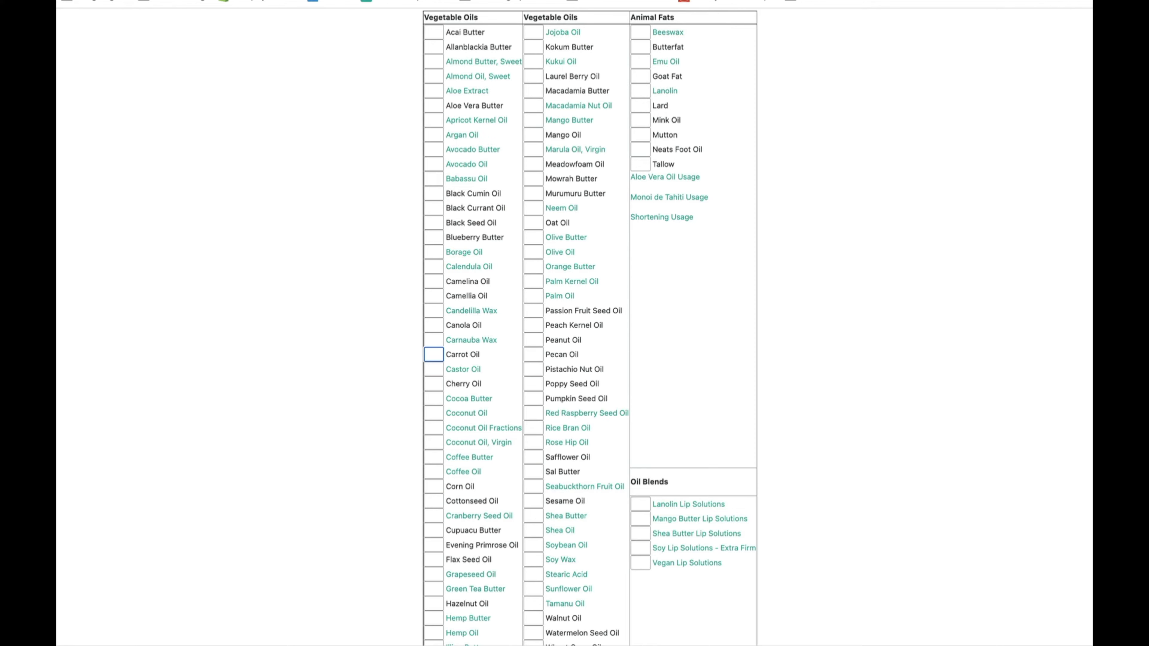
pyautogui.scroll(3, 590, 326)
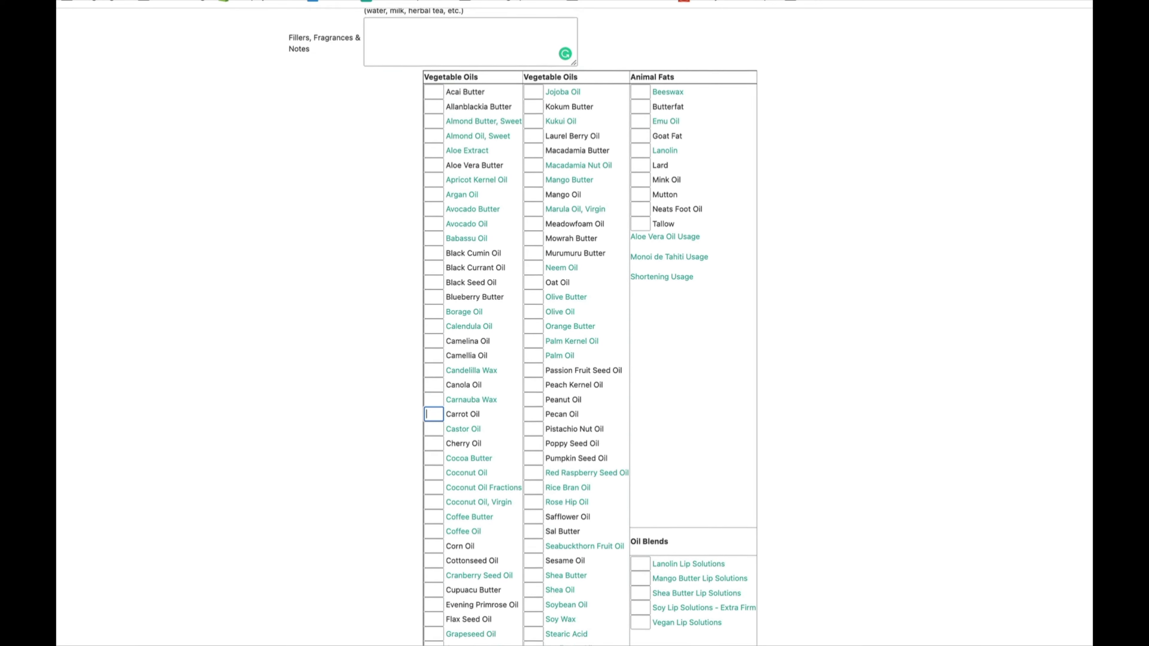
pyautogui.scroll(-1, 590, 326)
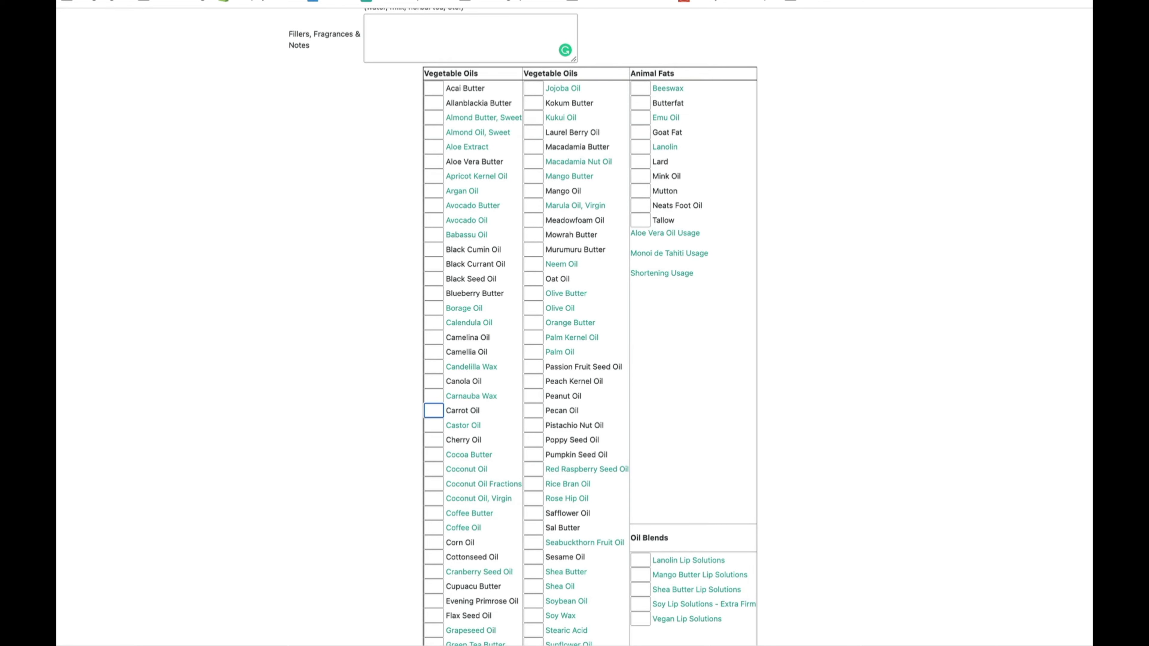
pyautogui.scroll(-1, 590, 326)
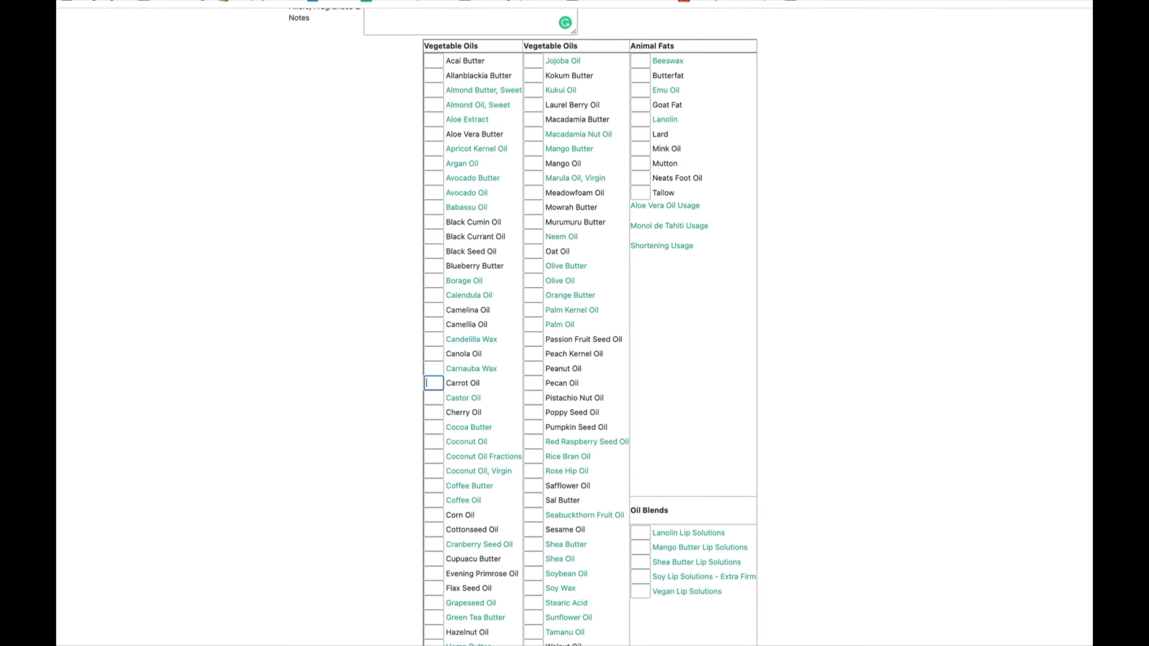
pyautogui.scroll(-1, 588, 317)
pyautogui.scroll(2, 588, 317)
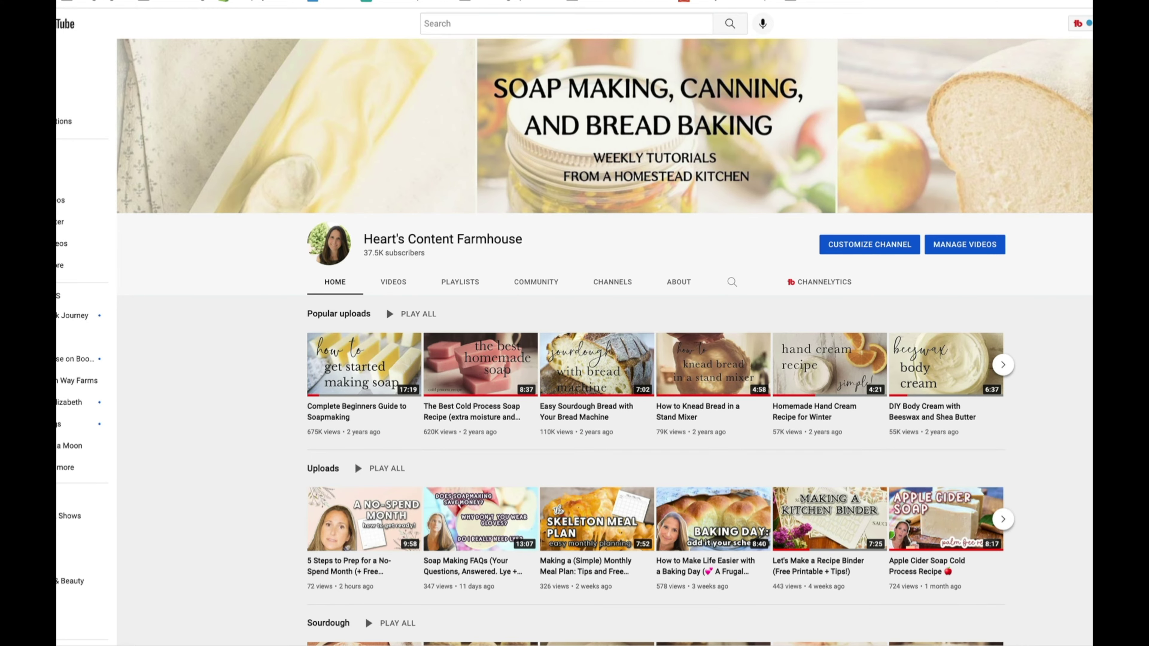
# Calculate .3 x 30 = 9 with a Google search, then return to the lye calculator.
pyautogui.press('super+l')
pyautogui.write('.')
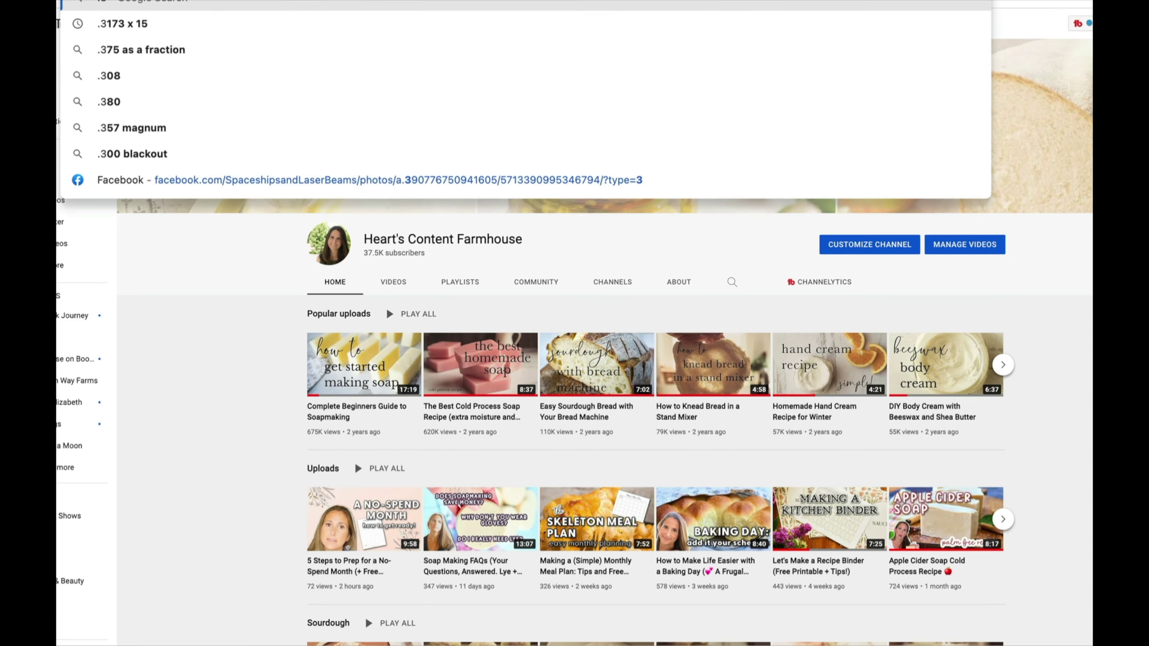
pyautogui.write('3 x 10')
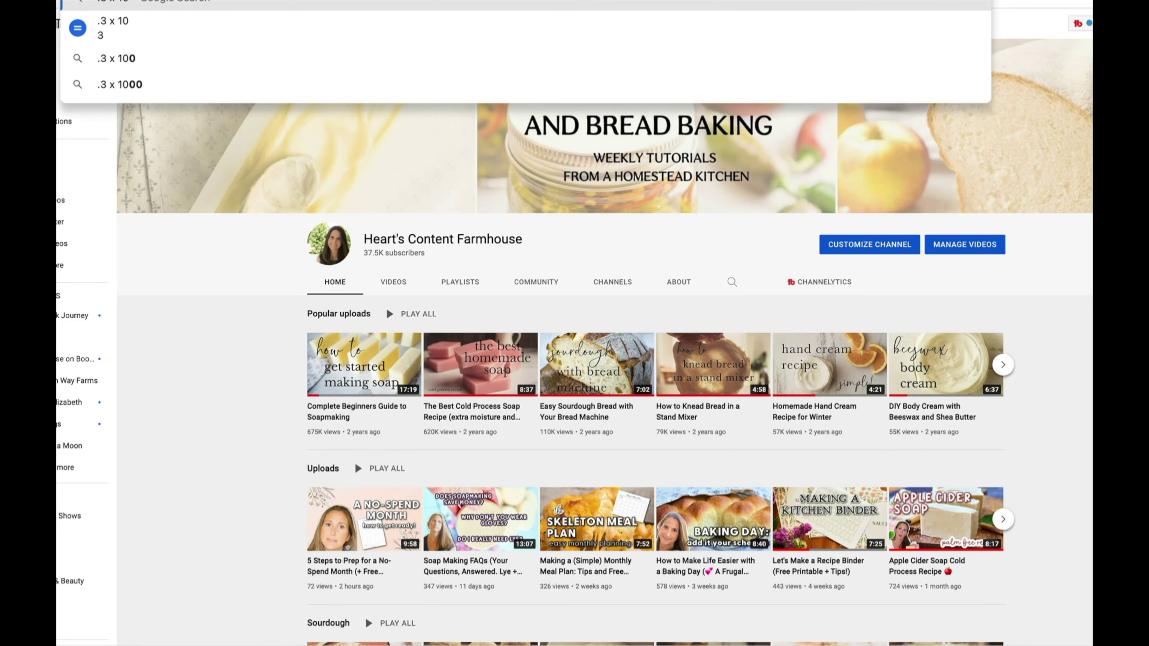
pyautogui.press('BackSpace')
pyautogui.press('BackSpace')
pyautogui.write('30')
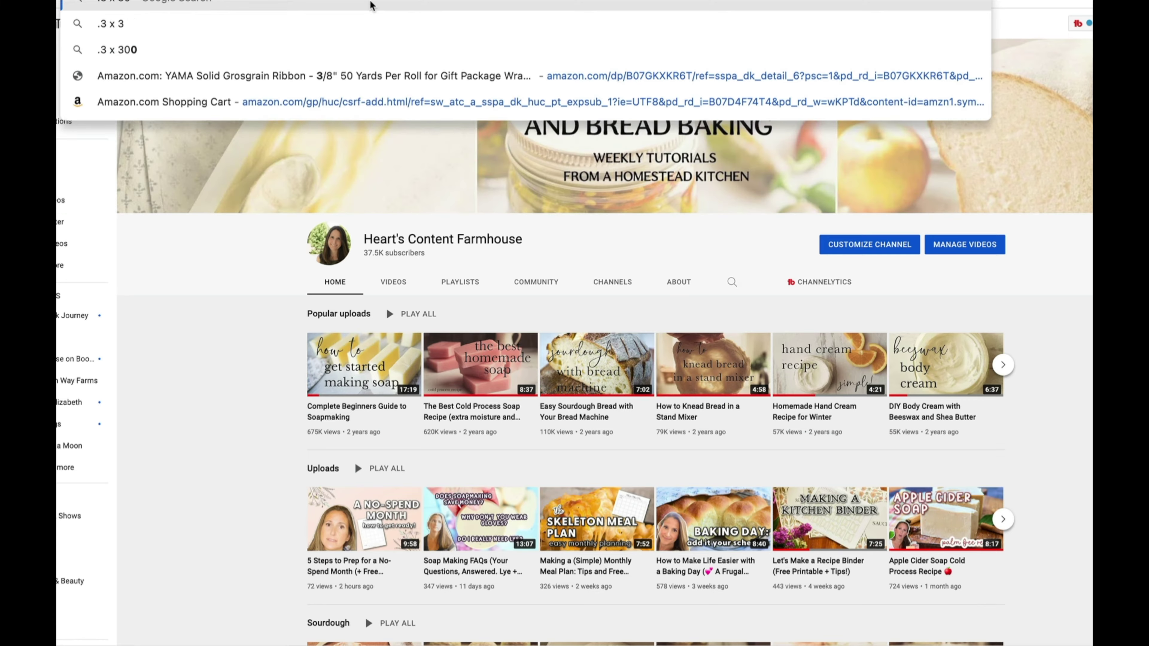
pyautogui.press('Return')
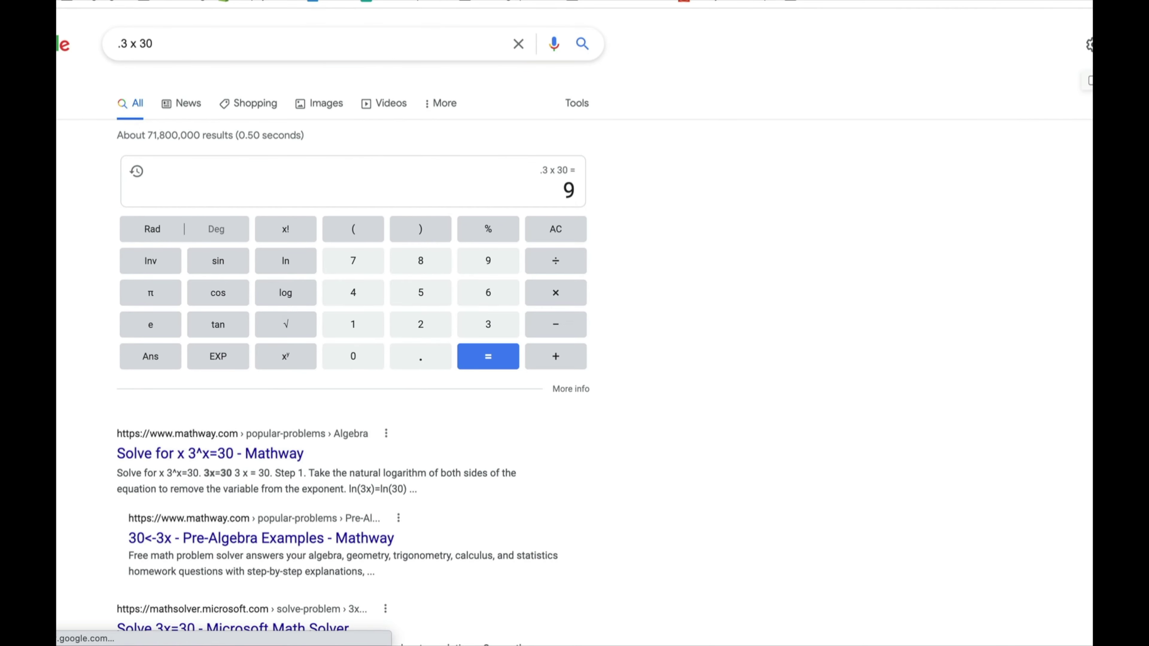
pyautogui.hotkey('ctrl', 'Tab')
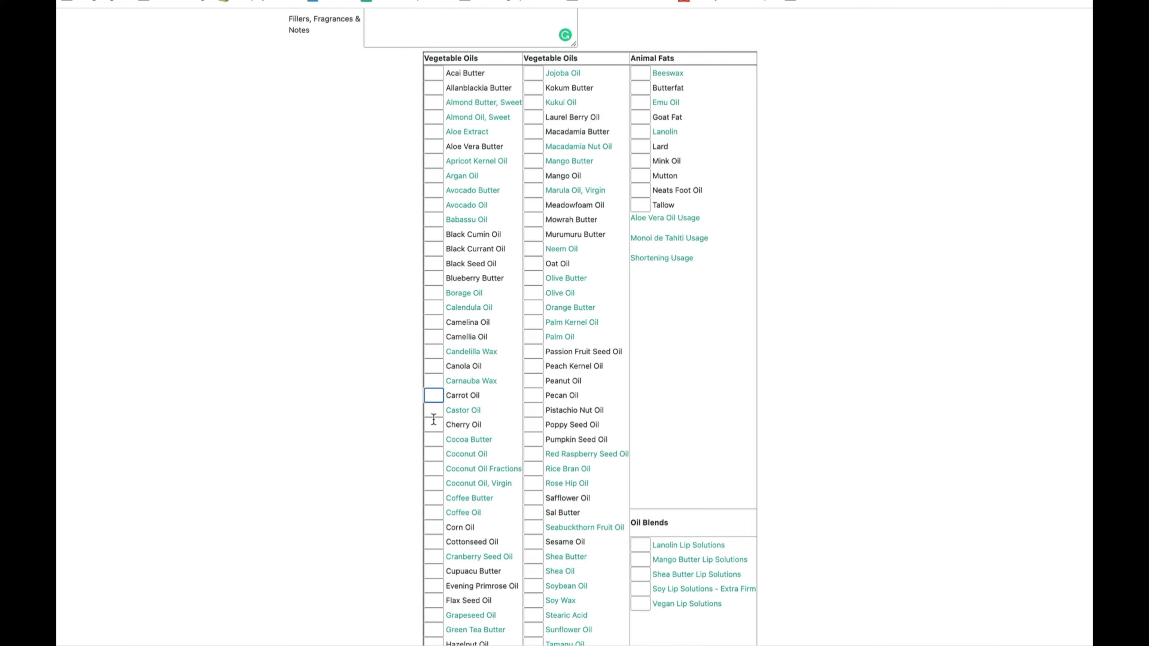
# Enter 9 as the Coconut Oil amount.
pyautogui.click(434, 453)
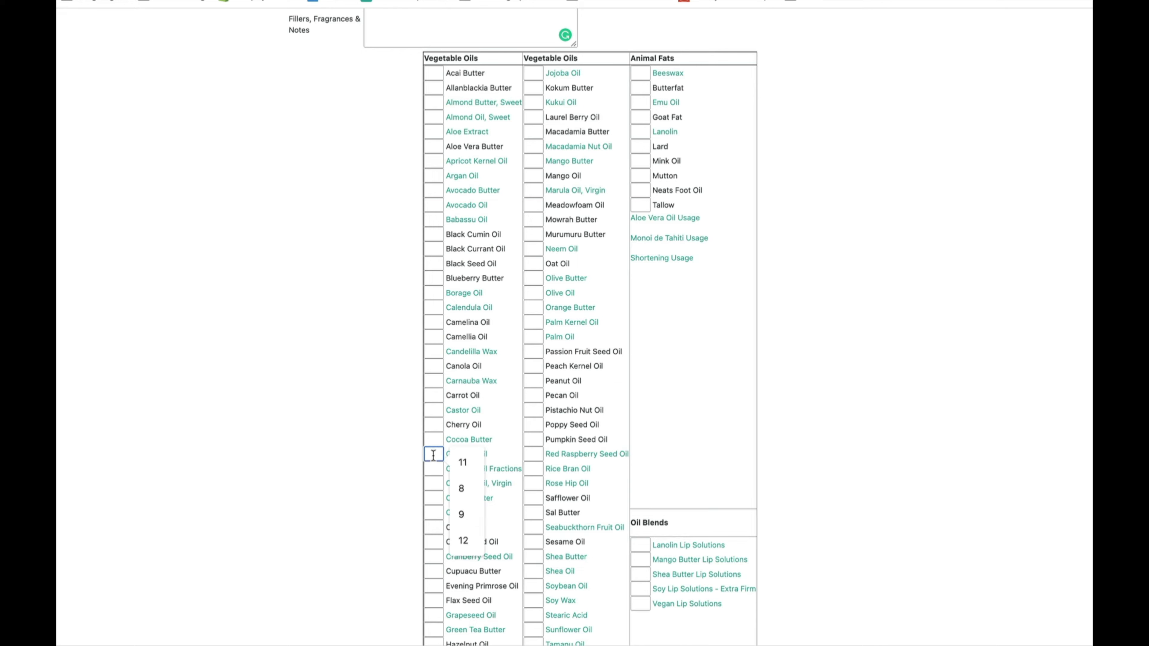
pyautogui.write('9')
pyautogui.click(334, 445)
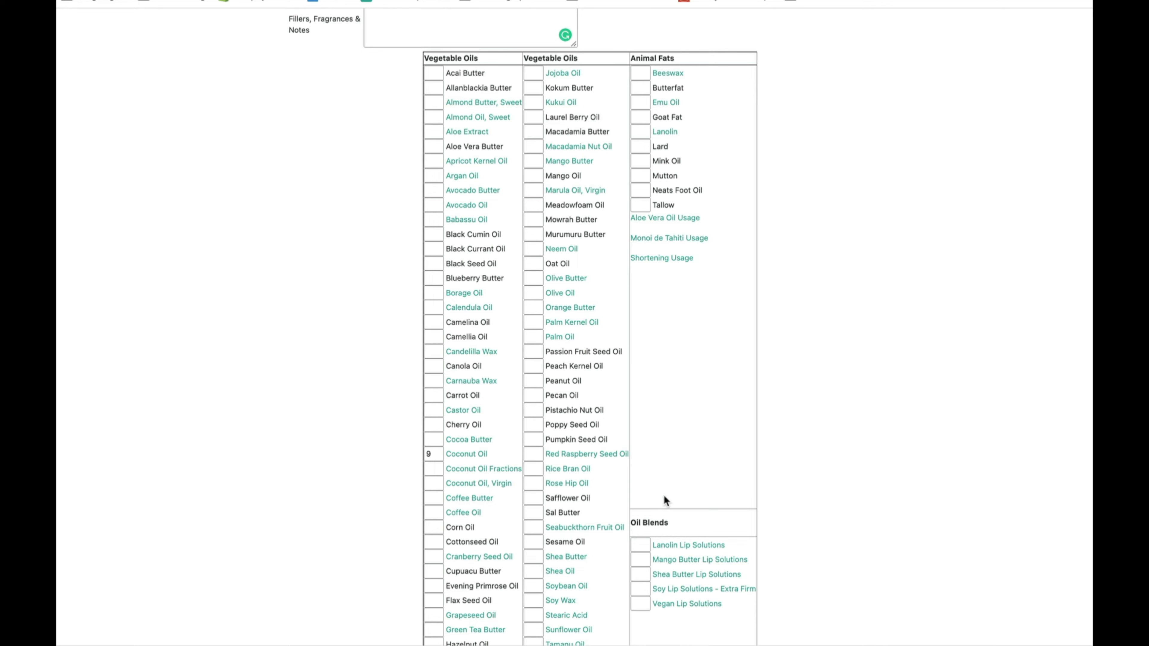
pyautogui.scroll(-3, 666, 502)
pyautogui.scroll(-1, 667, 502)
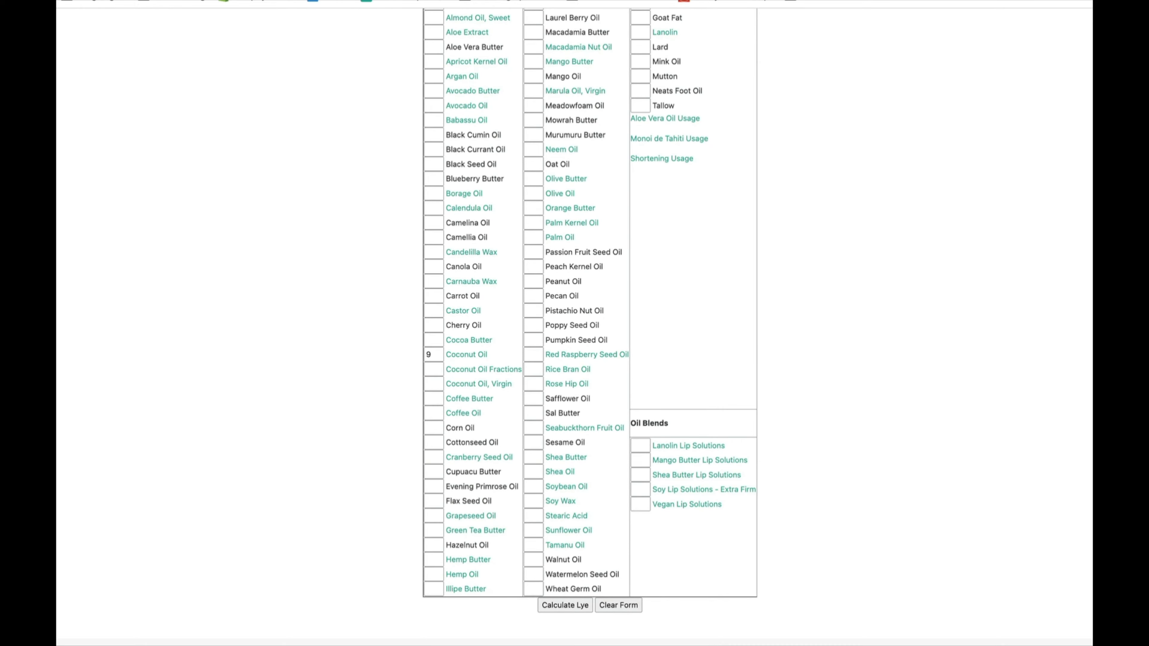
pyautogui.scroll(6, 583, 326)
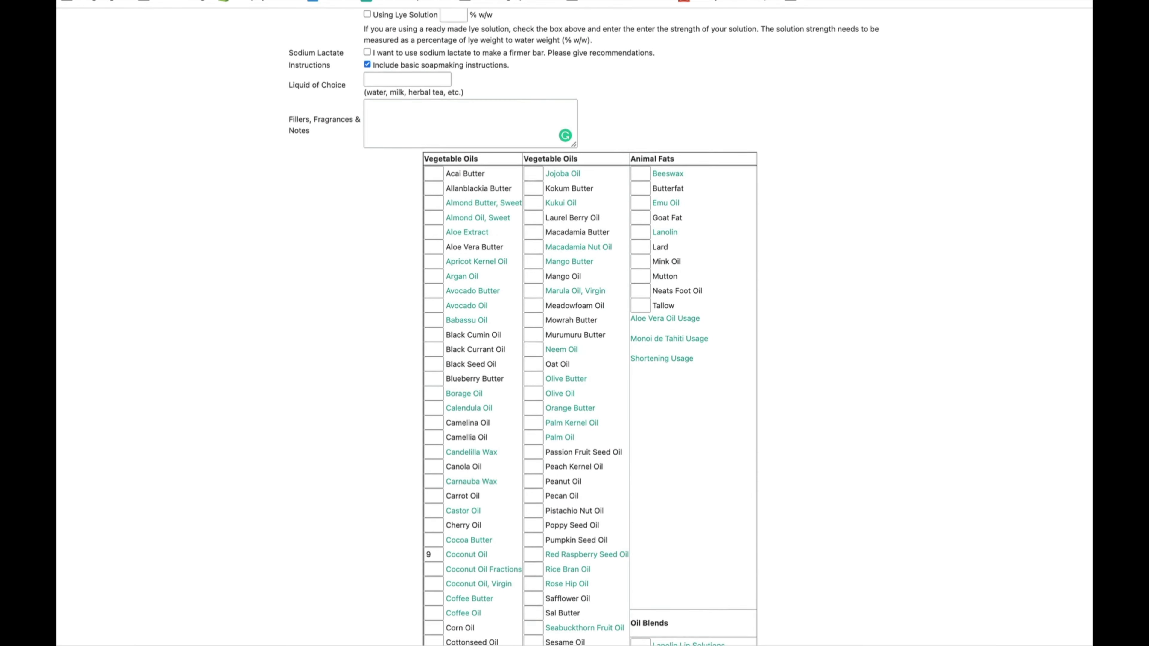
pyautogui.scroll(-2, 583, 326)
pyautogui.scroll(-5, 539, 184)
pyautogui.scroll(3, 539, 183)
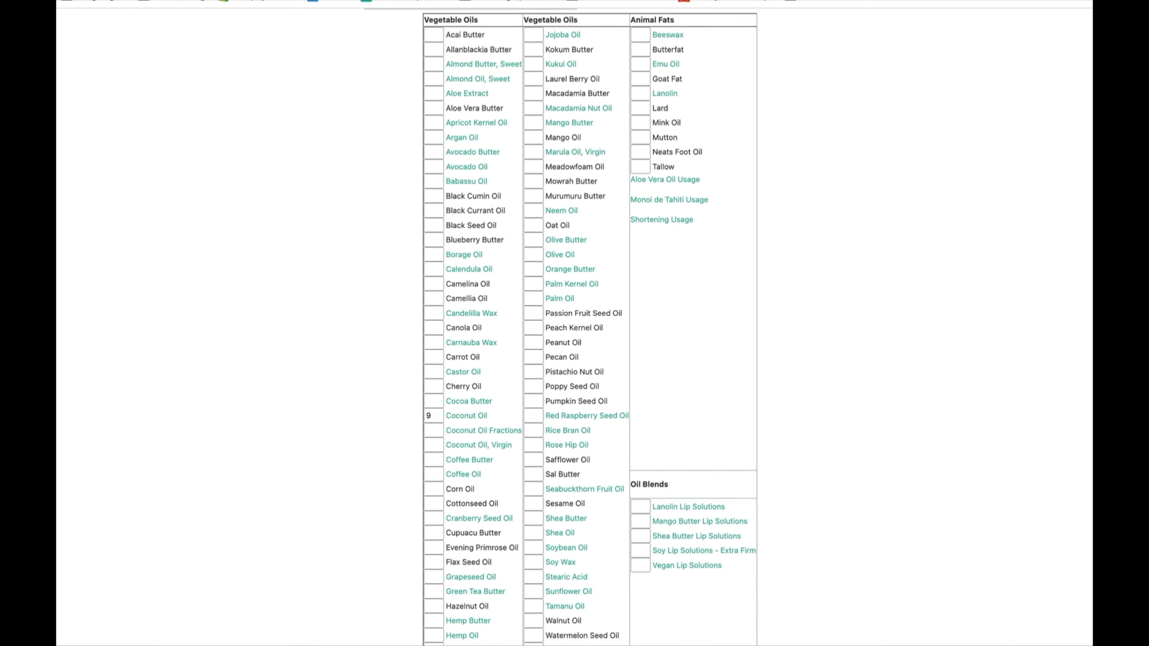
# Enter 9 for both Olive Oil and Palm Oil.
pyautogui.click(536, 255)
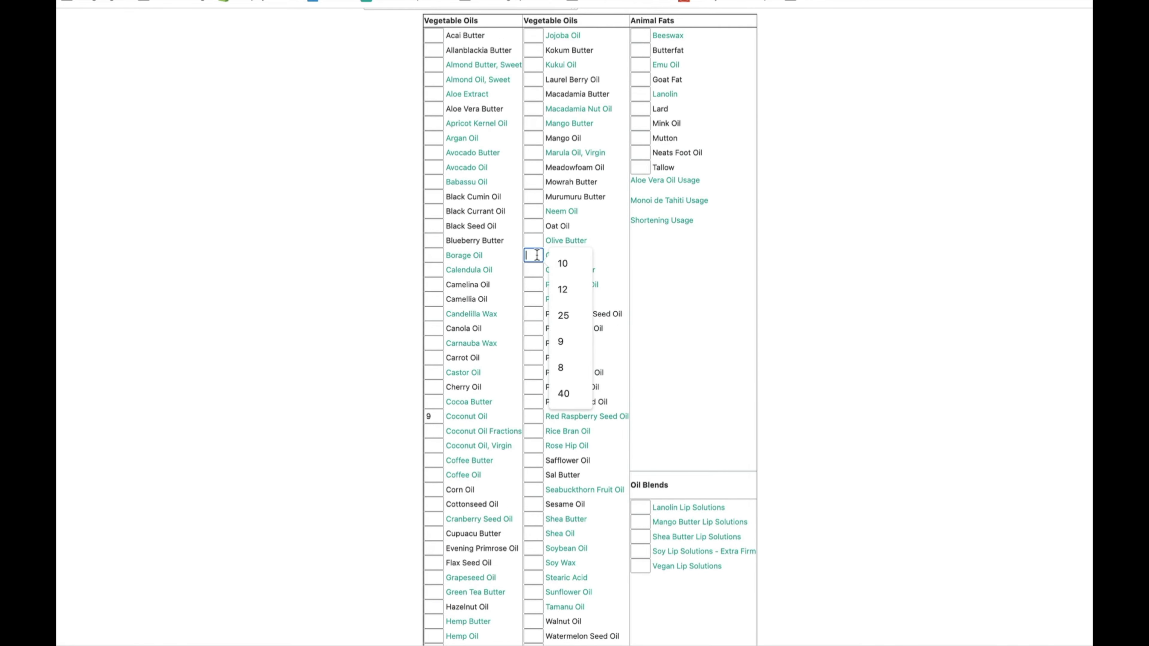
pyautogui.write('9')
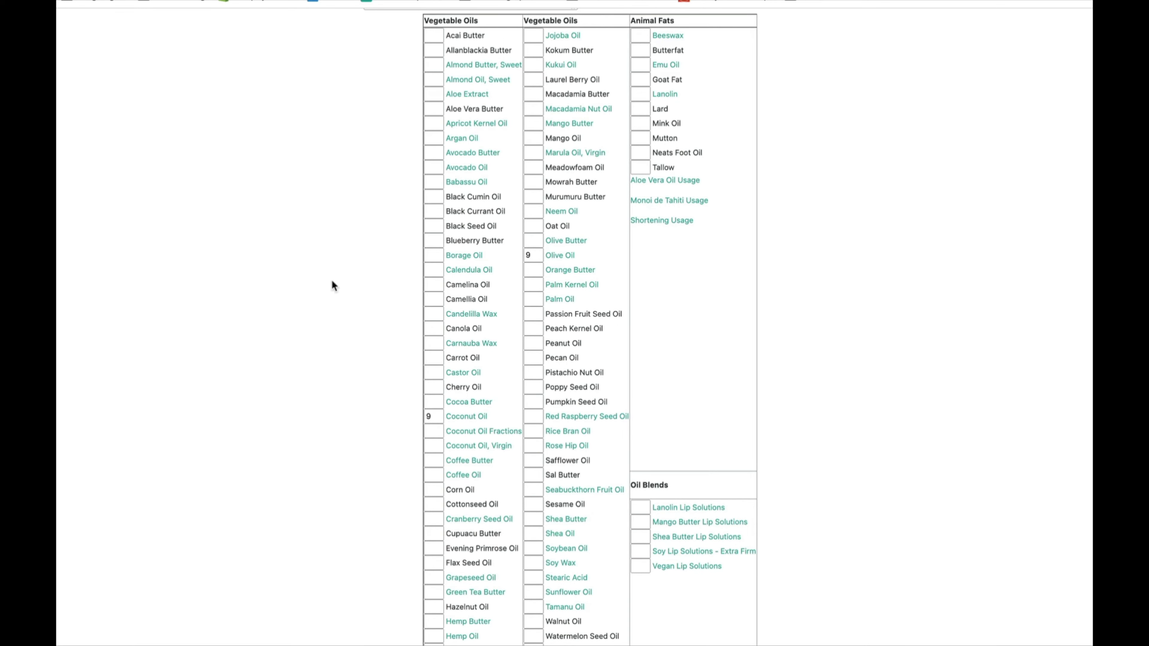
pyautogui.click(535, 300)
pyautogui.write('9')
pyautogui.click(372, 338)
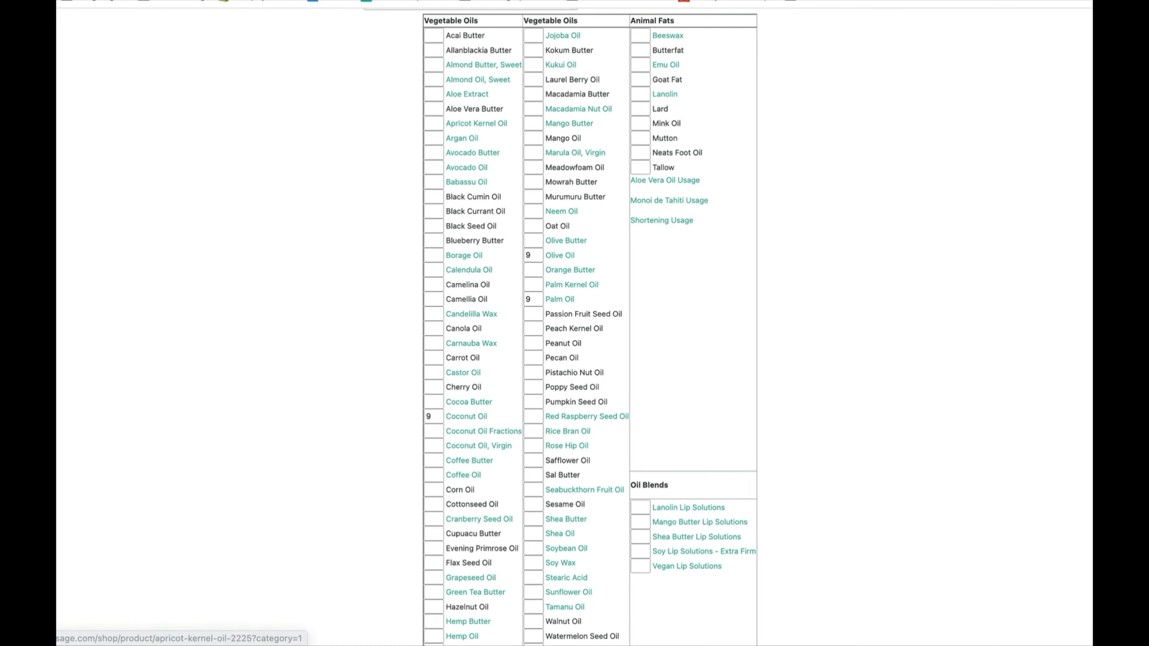
pyautogui.hotkey('ctrl', 'Tab')
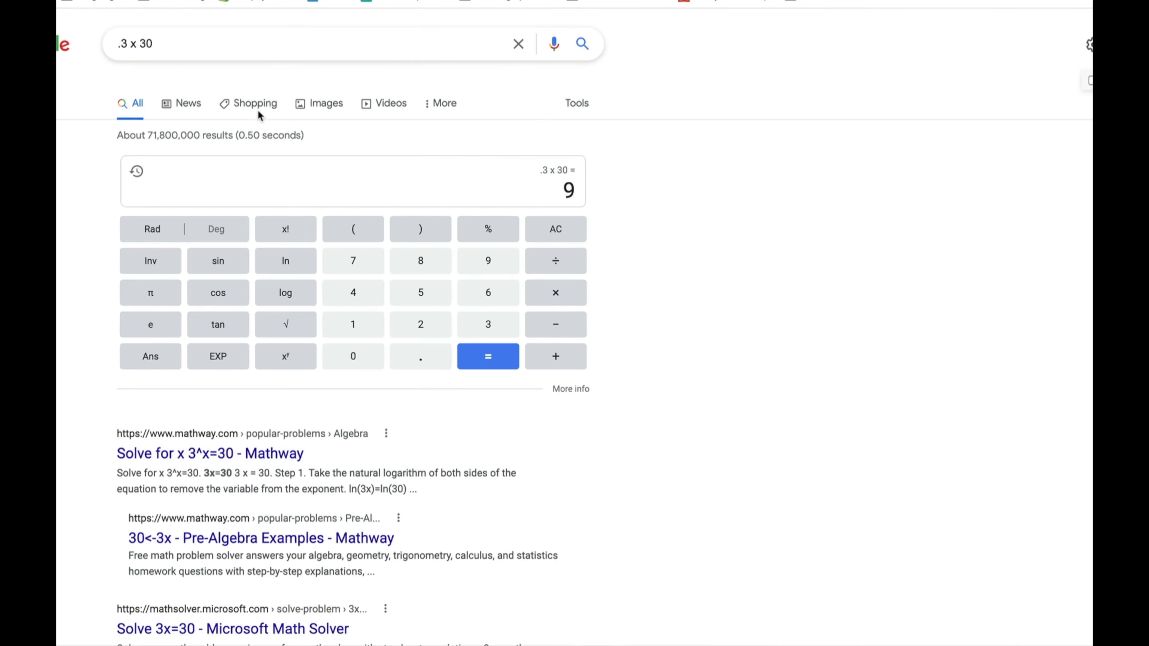
pyautogui.moveTo(164, 44); pyautogui.dragTo(114, 47)
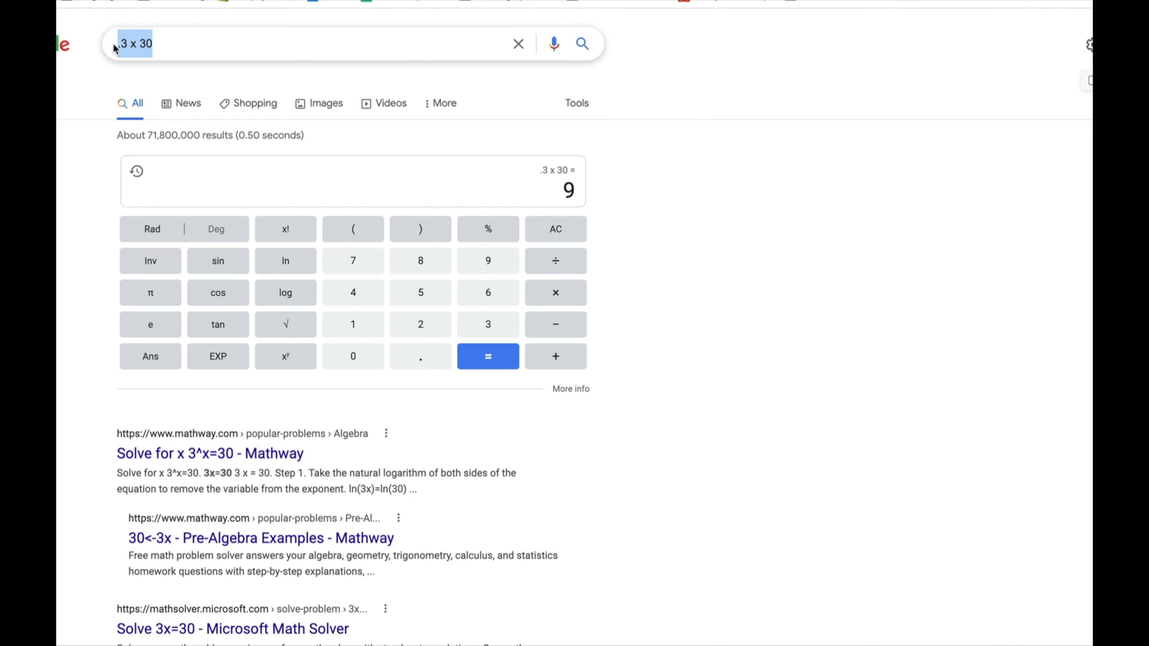
pyautogui.write('3')
pyautogui.hotkey('ctrl', 'Tab')
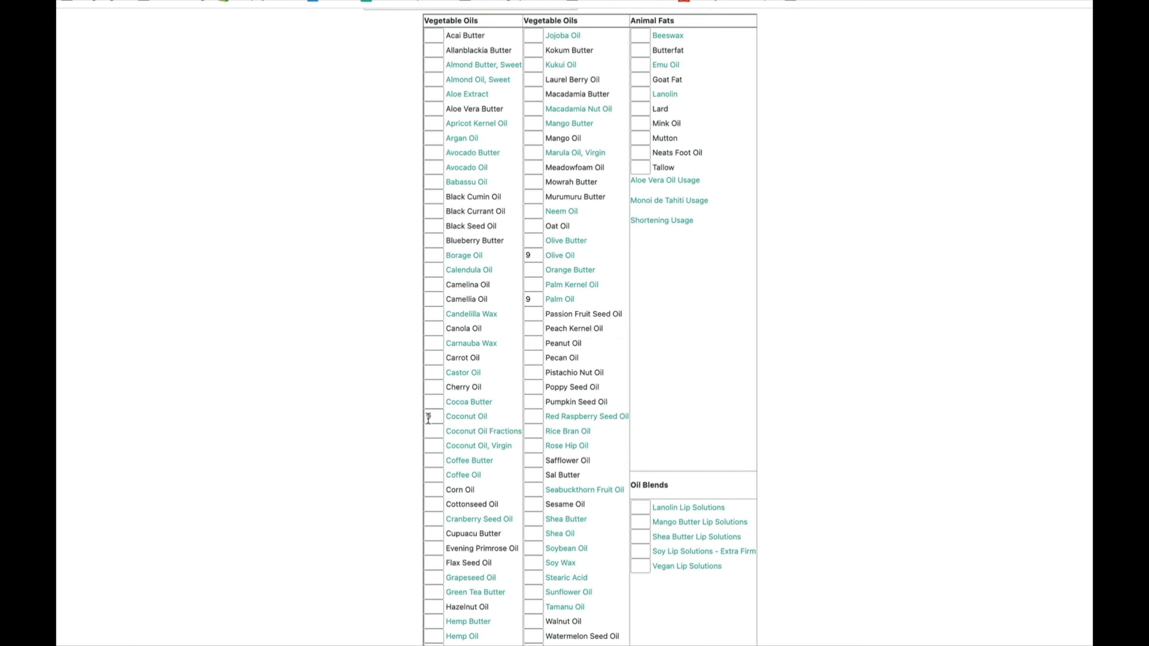
# Fill in 9 as the Coconut Oil amount.
pyautogui.click(428, 417)
pyautogui.write('9')
pyautogui.scroll(-2, 589, 326)
pyautogui.scroll(4, 589, 326)
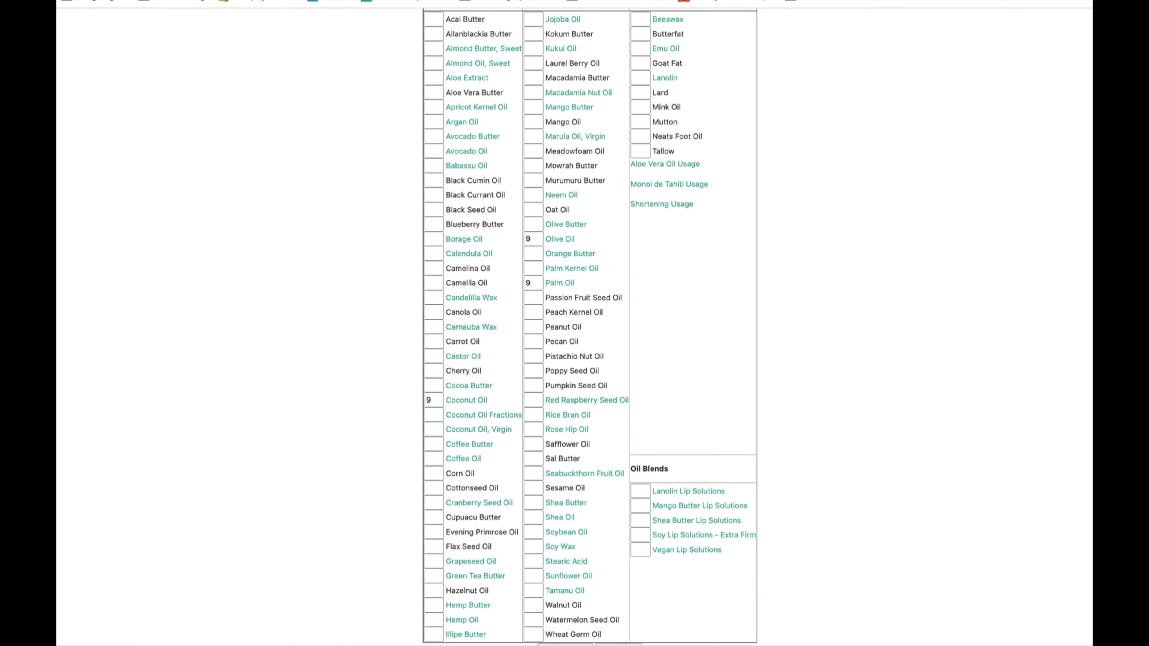
pyautogui.scroll(-3, 590, 326)
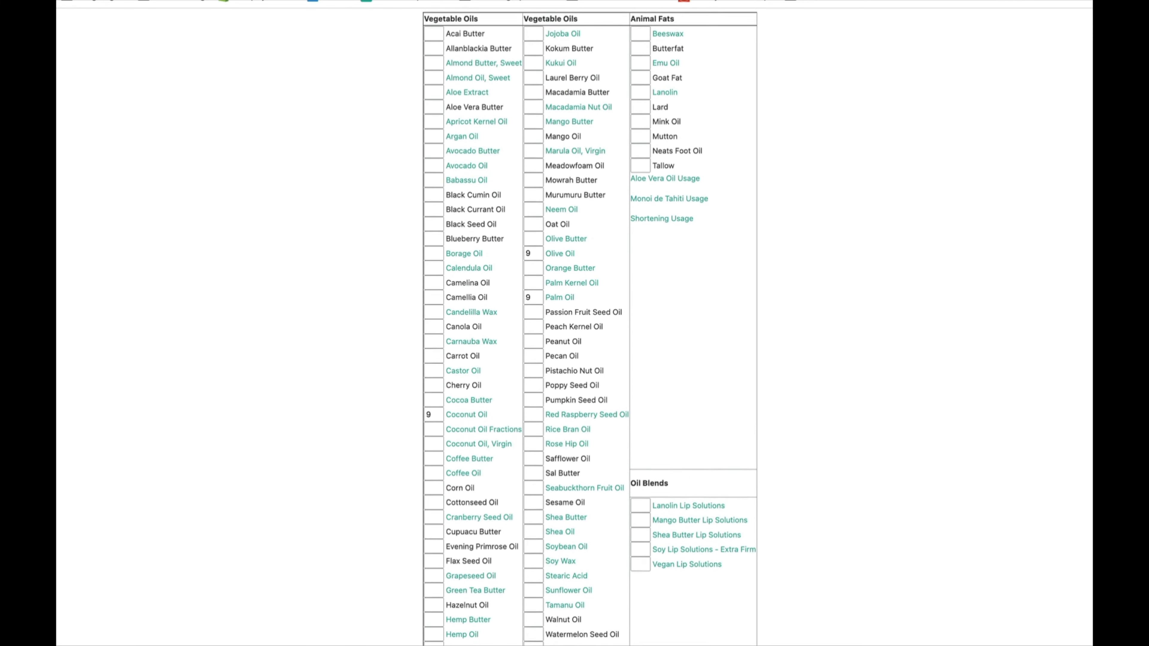
pyautogui.scroll(4, 589, 326)
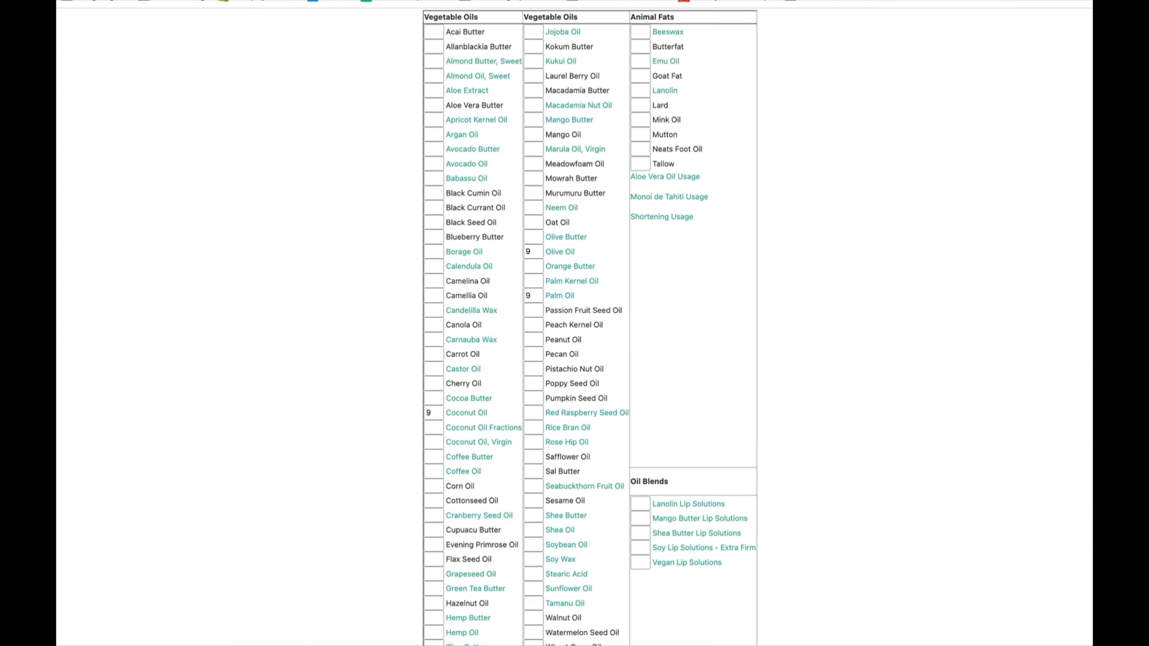
pyautogui.scroll(1, 589, 326)
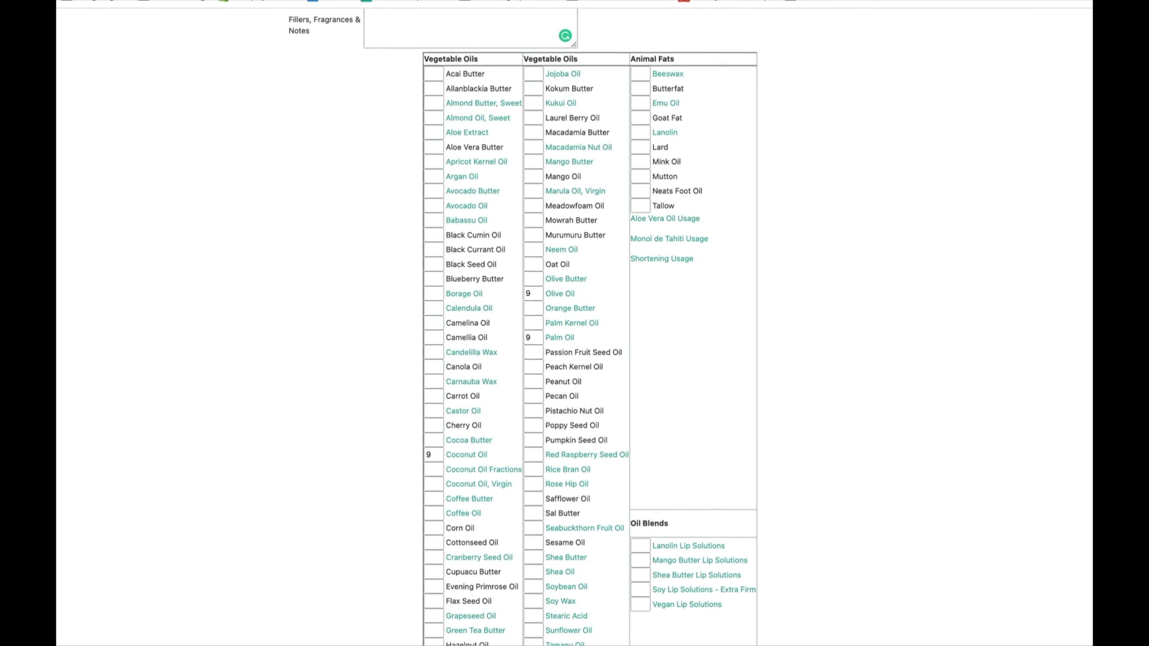
pyautogui.scroll(-1, 589, 326)
pyautogui.scroll(-3, 590, 326)
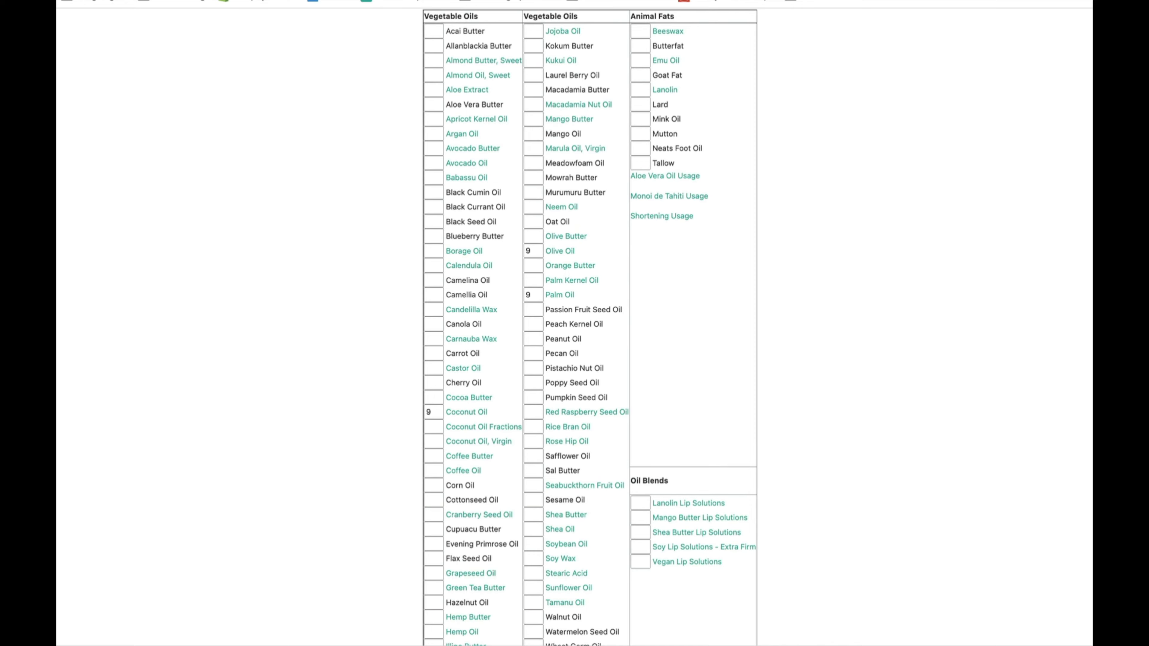
pyautogui.scroll(2, 589, 326)
pyautogui.scroll(2, 589, 326)
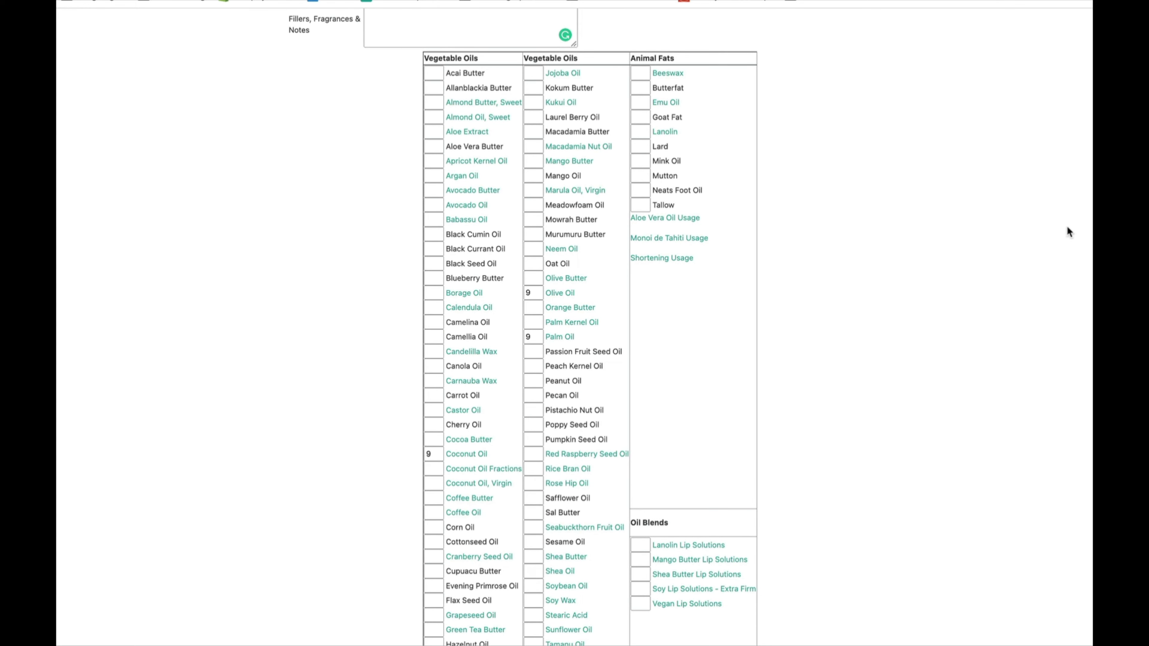
# Enter 1.5 for both Mango Butter and Castor Oil.
pyautogui.click(531, 157)
pyautogui.write('1.5')
pyautogui.click(317, 278)
pyautogui.click(439, 410)
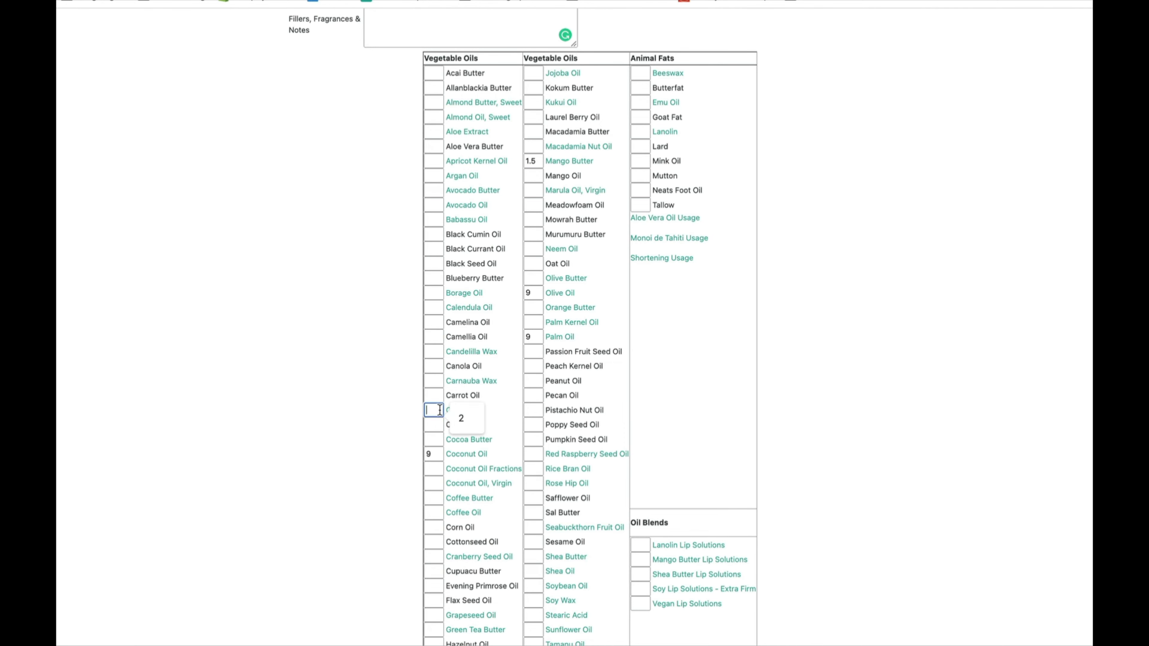
pyautogui.write('1.5')
pyautogui.click(371, 411)
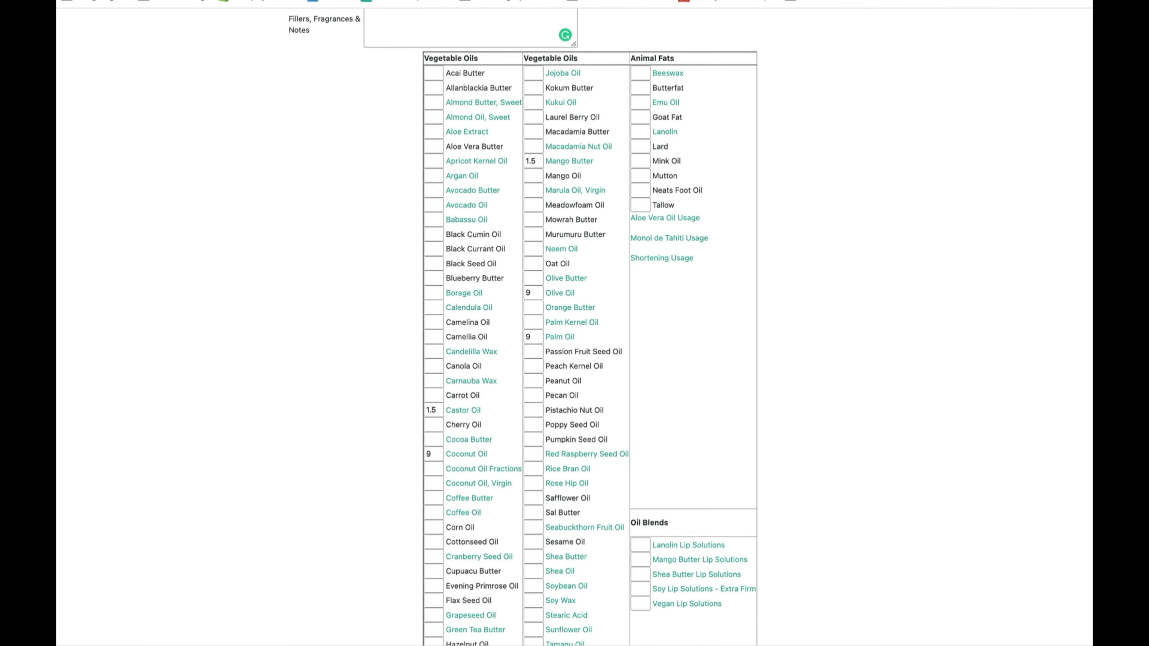
pyautogui.scroll(-5, 650, 477)
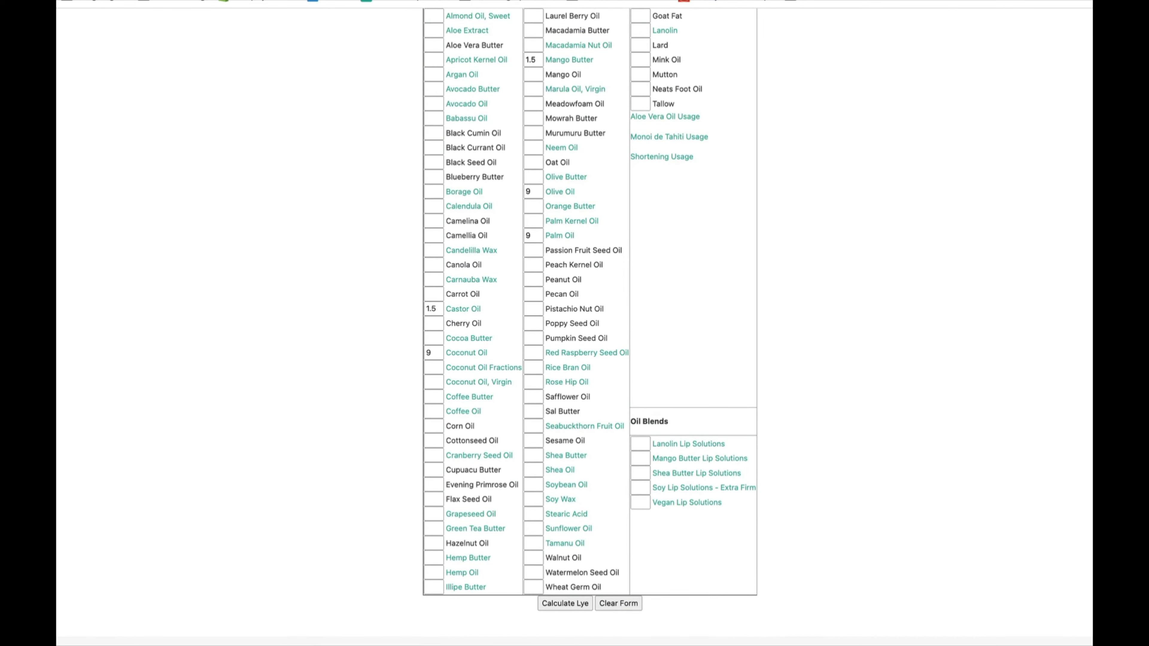
# Calculate lye for the 30-ounce recipe (4.32 oz at 5% excess fat) and review the 6% row.
pyautogui.click(573, 605)
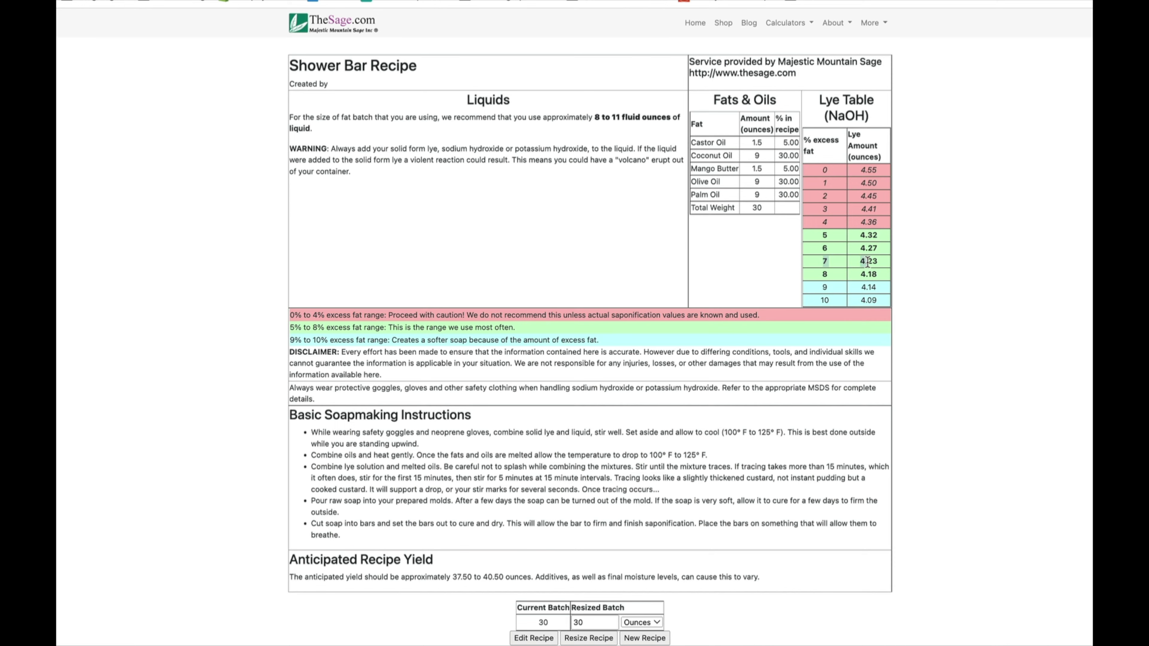
pyautogui.click(879, 262)
pyautogui.moveTo(820, 249); pyautogui.dragTo(873, 248)
pyautogui.click(877, 237)
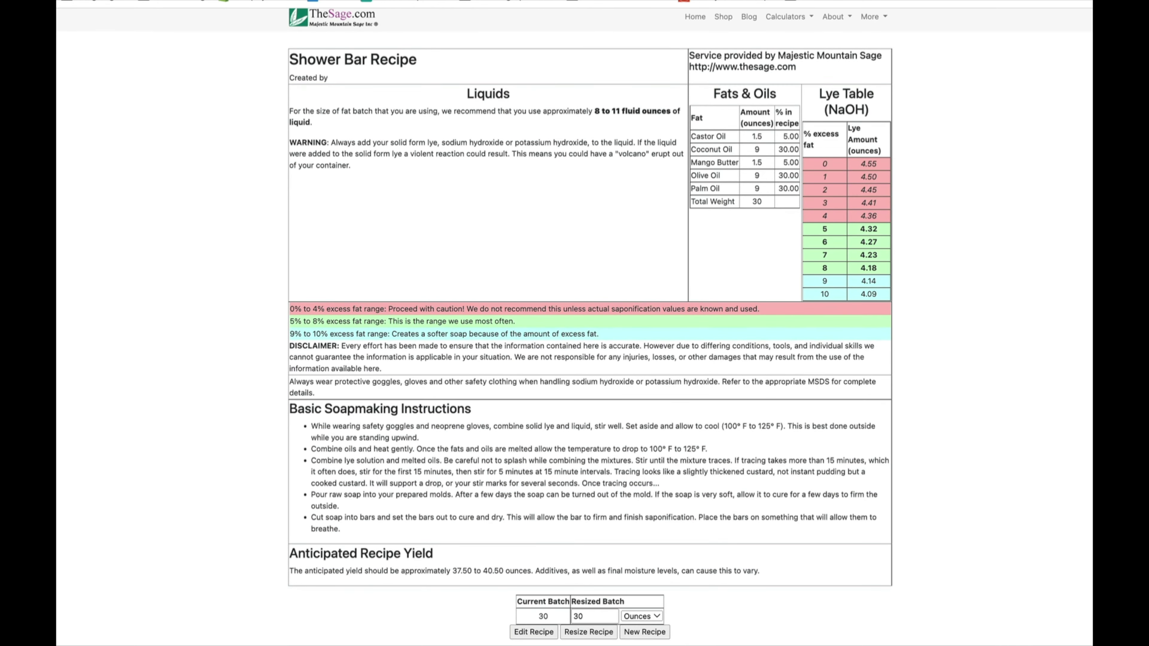
# Resize the batch to 60 ounces, giving 8.64 ounces of lye at 5% excess fat.
pyautogui.scroll(-1, 593, 237)
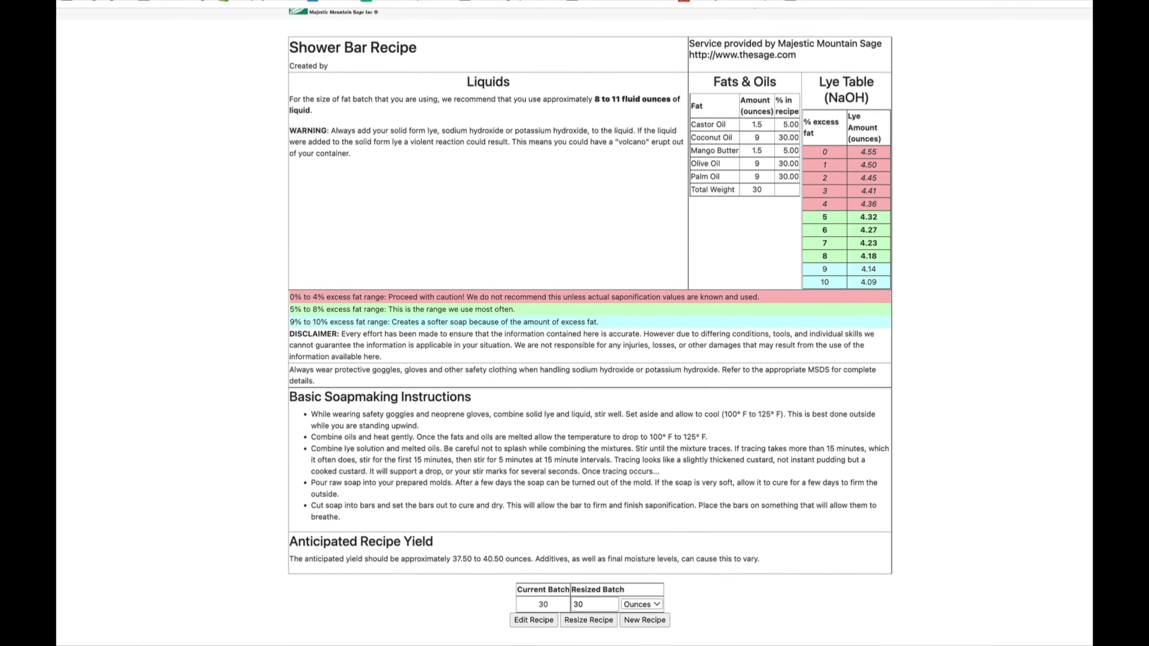
pyautogui.scroll(1, 575, 324)
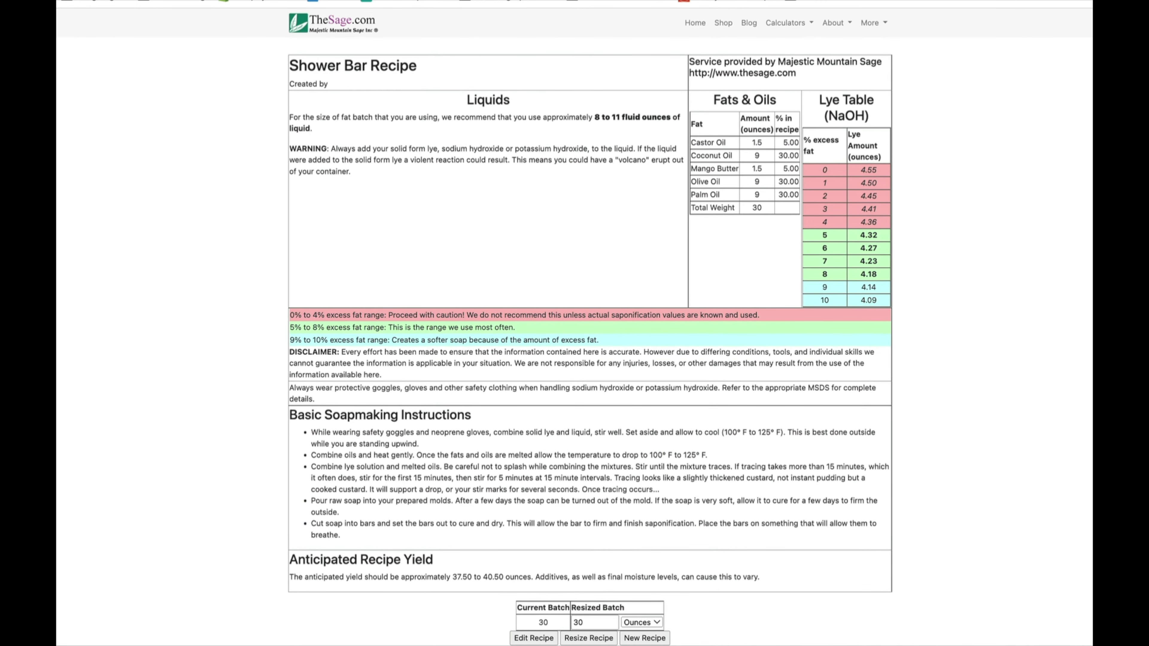
pyautogui.scroll(-4, 575, 324)
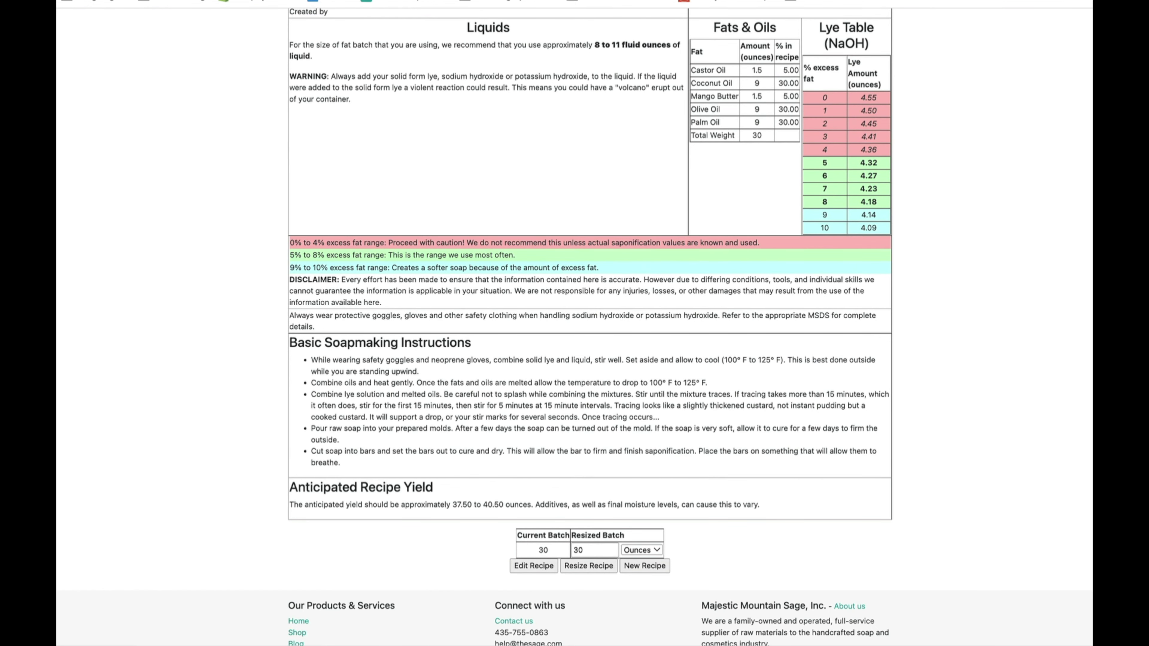
pyautogui.scroll(-3, 575, 324)
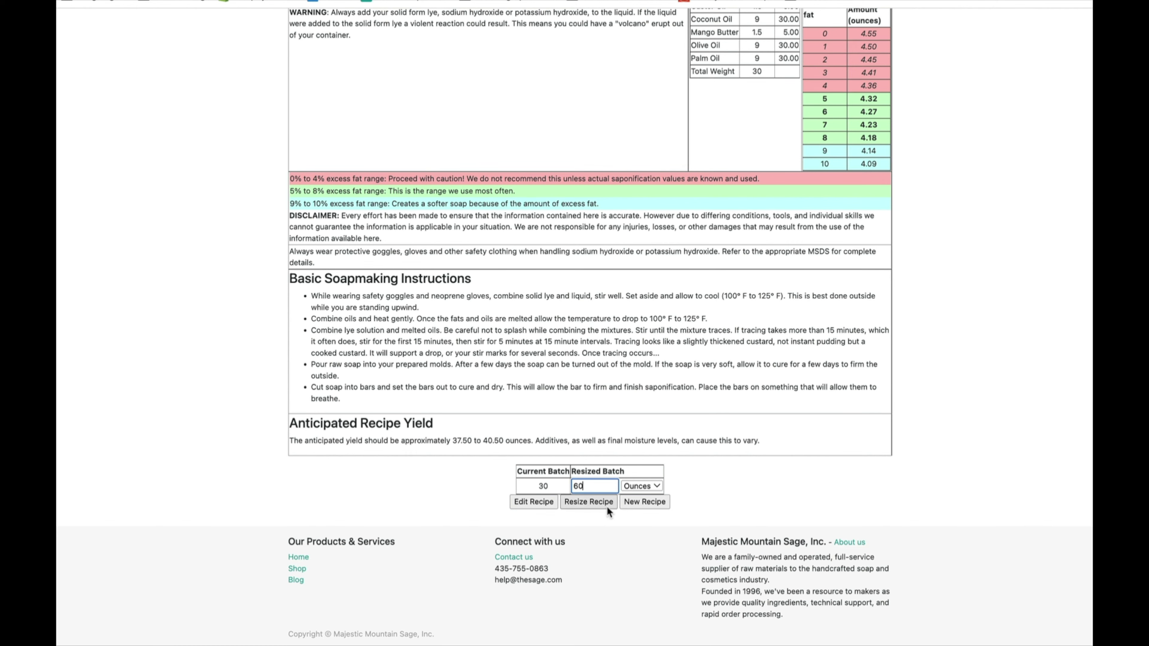
pyautogui.click(589, 502)
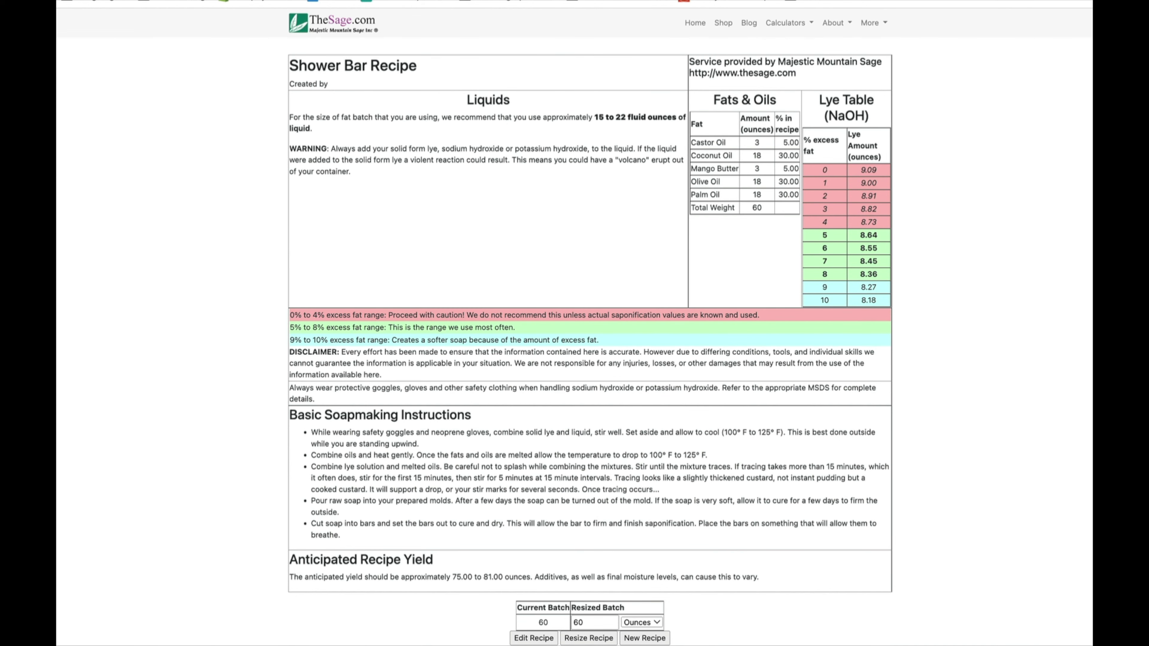
# Review the 60-ounce results: Coconut, Olive and Palm Oil at 18 ounces each, 75.00–81.00-ounce yield.
pyautogui.scroll(-3, 575, 328)
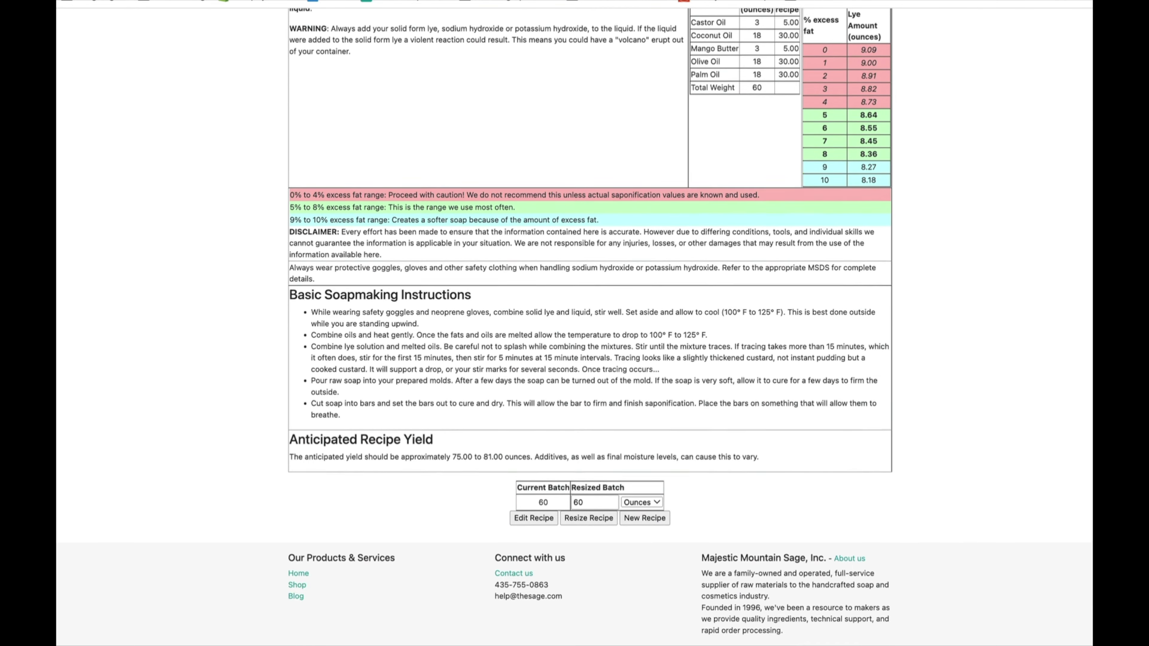
pyautogui.scroll(1, 797, 436)
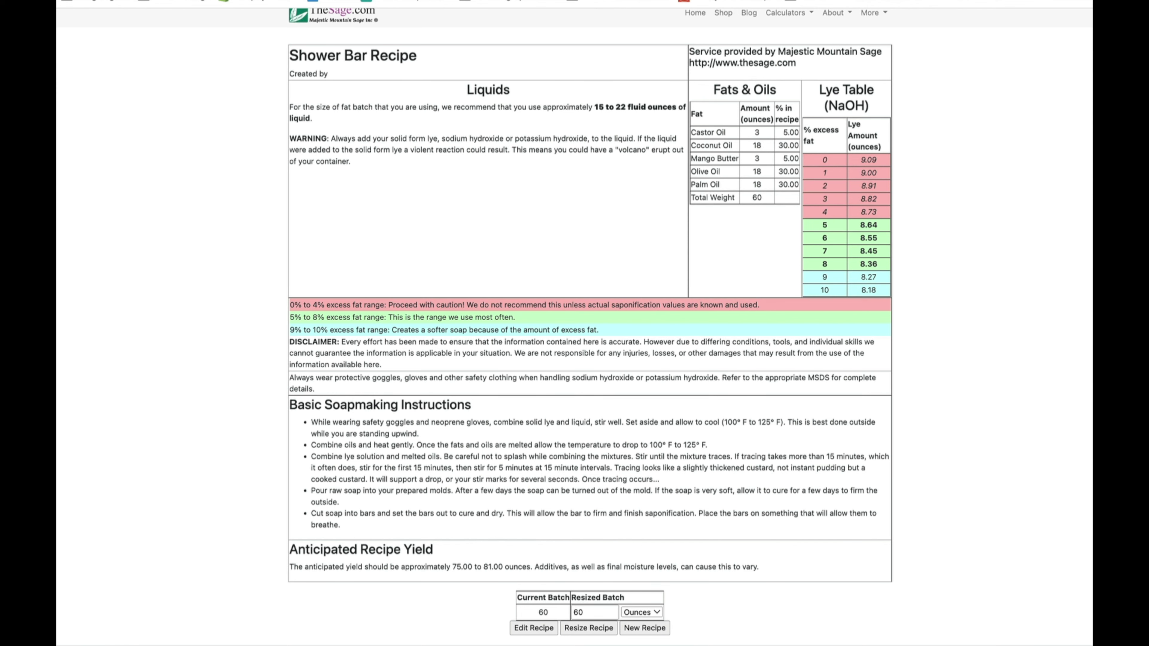
pyautogui.scroll(-1, 574, 326)
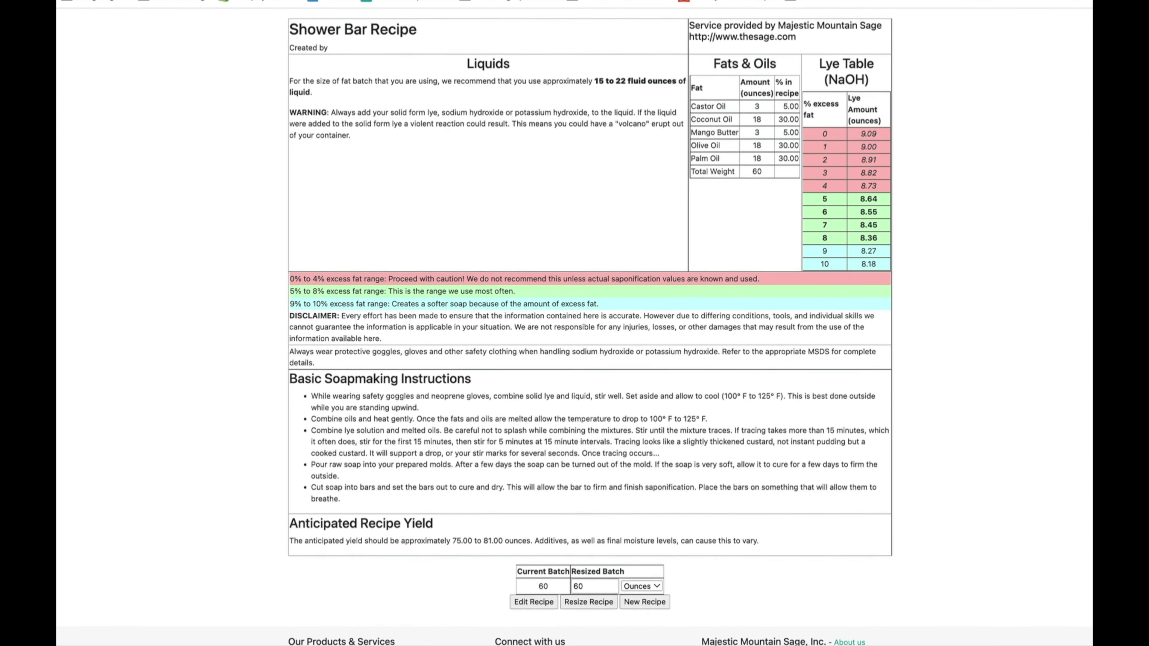
pyautogui.scroll(2, 575, 326)
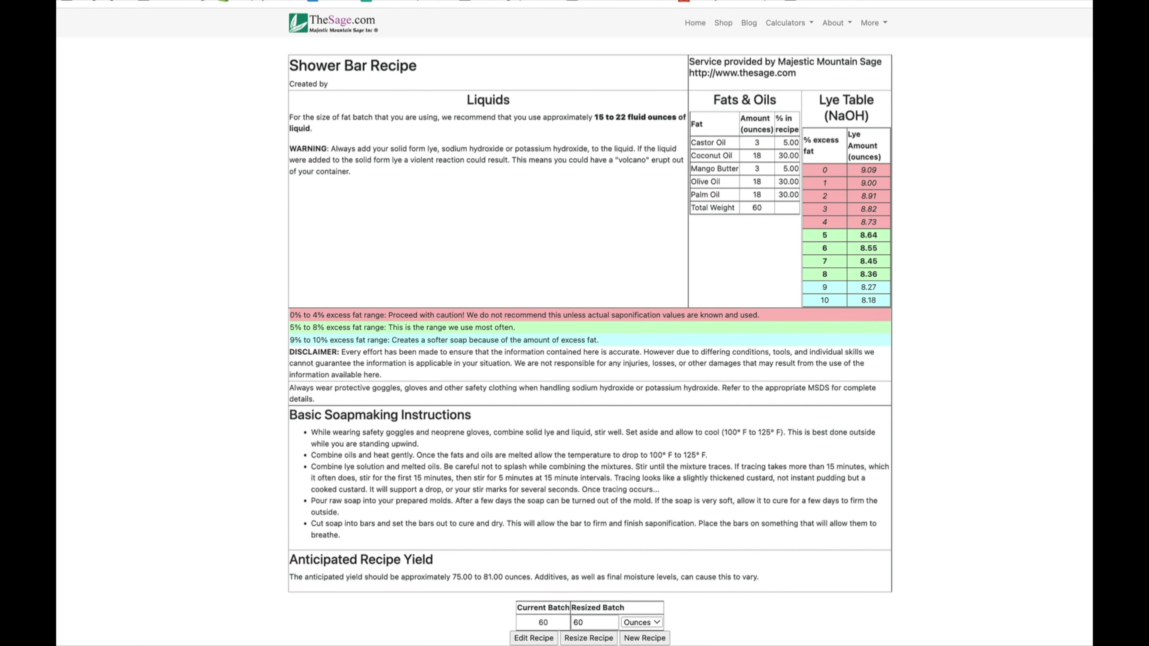
pyautogui.scroll(-3, 575, 326)
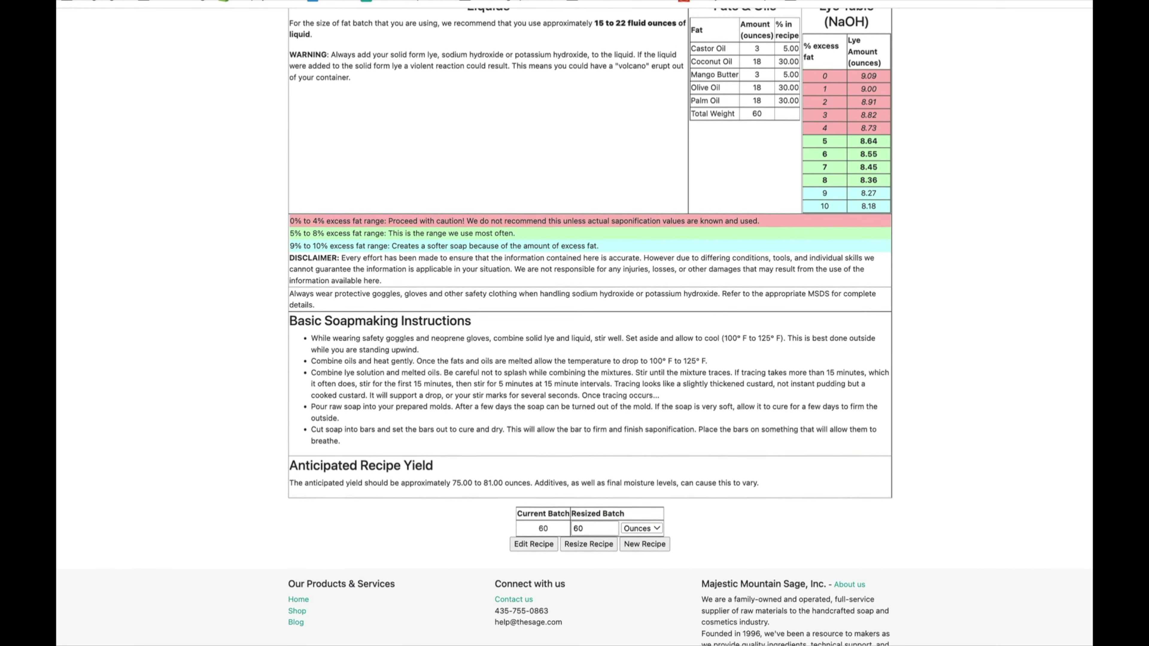